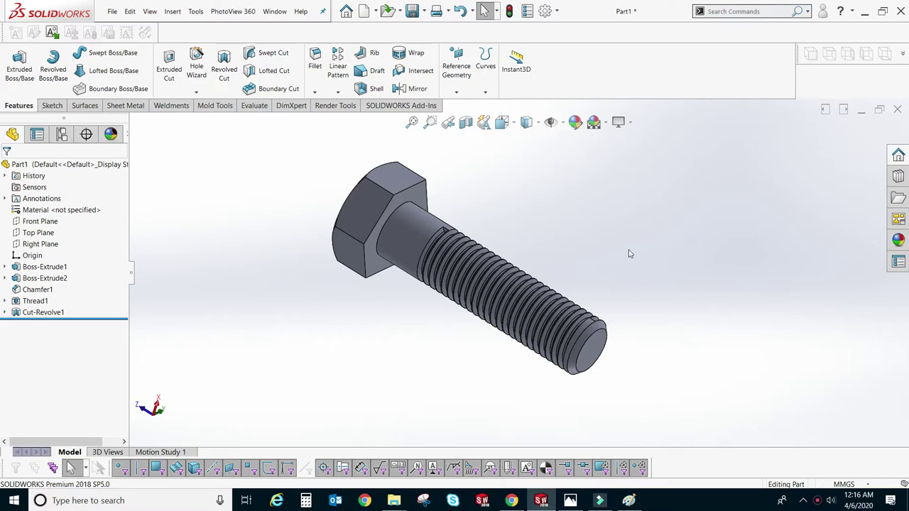
# Orbit the finished bolt, snap it to the Ctrl+4 side view, then bring up the bolts.gif chart in Paint
pyautogui.moveTo(575, 217)
pyautogui.mouseDown(button='middle')
pyautogui.moveTo(436, 177)
pyautogui.moveTo(578, 187)
pyautogui.moveTo(582, 305)
pyautogui.moveTo(554, 416)
pyautogui.moveTo(700, 279)
pyautogui.moveTo(700, 367)
pyautogui.moveTo(656, 402)
pyautogui.moveTo(658, 263)
pyautogui.moveTo(606, 237)
pyautogui.moveTo(560, 419)
pyautogui.moveTo(583, 301)
pyautogui.moveTo(580, 381)
pyautogui.moveTo(586, 349)
pyautogui.mouseUp(button='middle')
pyautogui.hotkey('ctrl', '4')
pyautogui.hotkey('ctrl', '4')
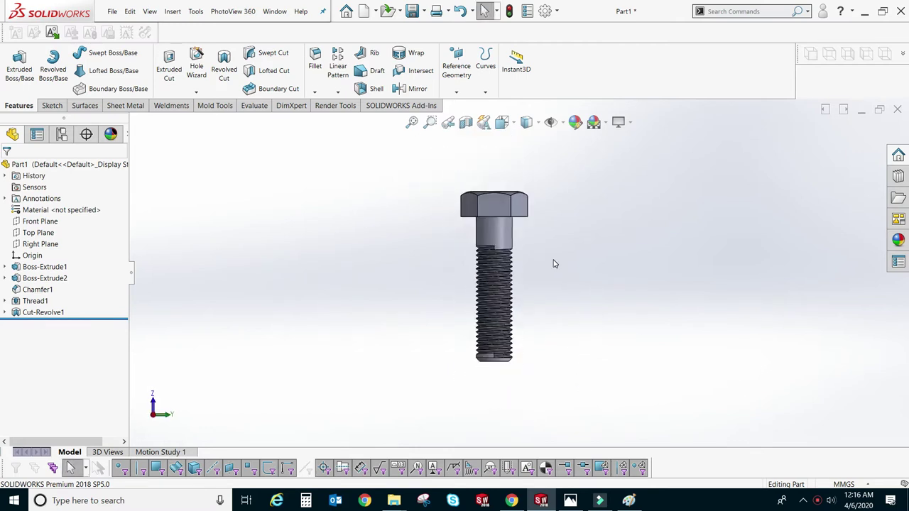
pyautogui.moveTo(555, 264)
pyautogui.mouseDown(button='middle')
pyautogui.moveTo(527, 331)
pyautogui.moveTo(544, 310)
pyautogui.mouseUp(button='middle')
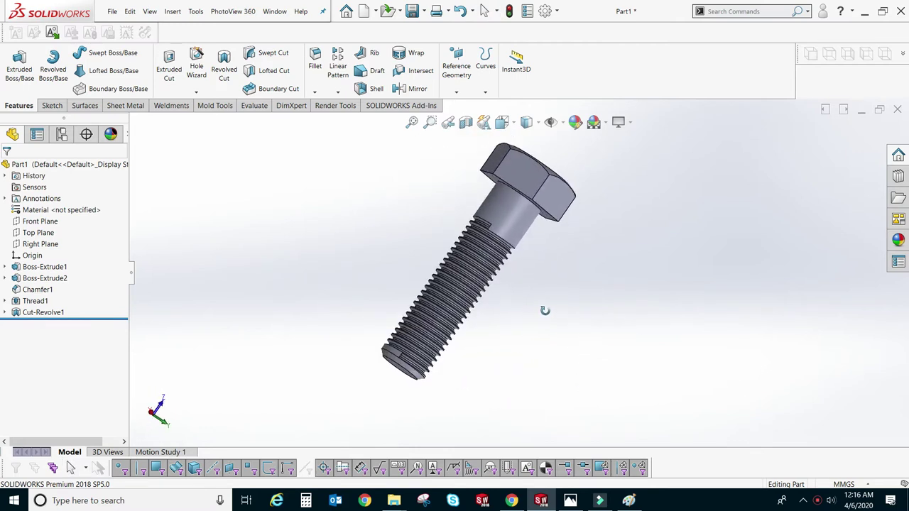
pyautogui.hotkey('ctrl', '4')
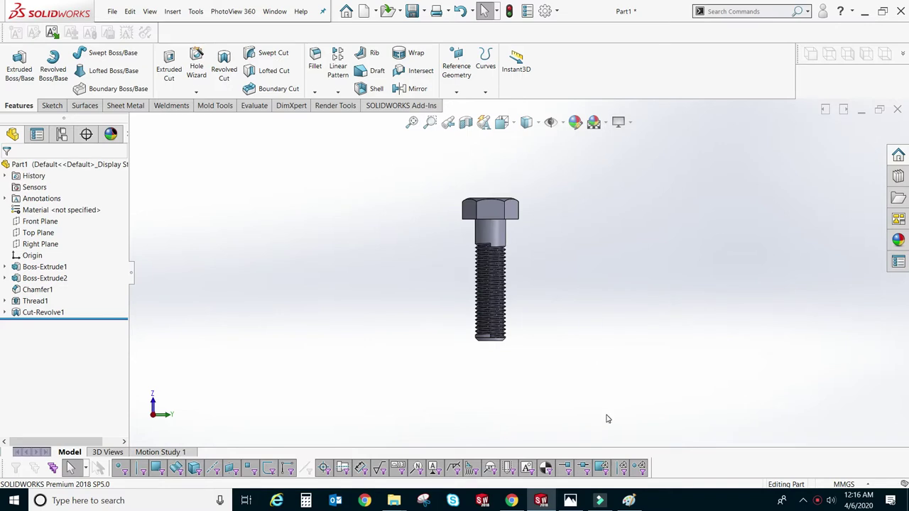
pyautogui.click(629, 500)
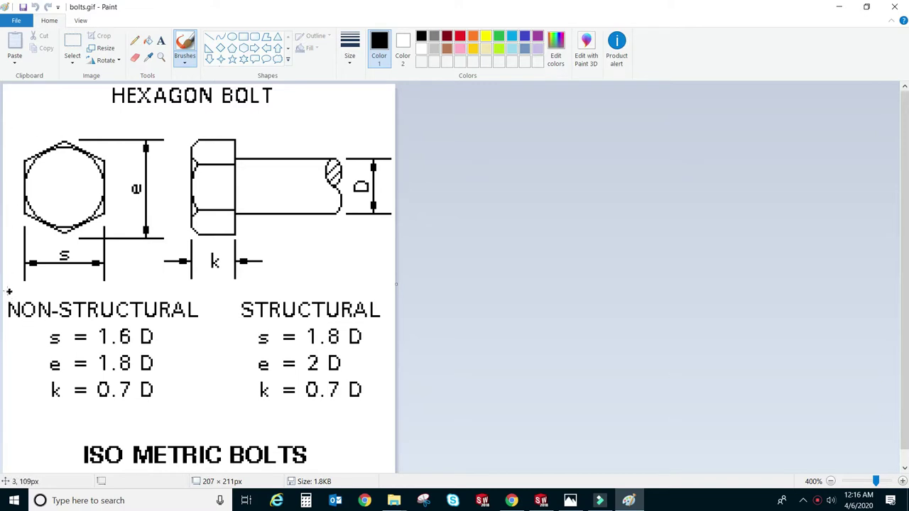
# Loop the NON-STRUCTURAL and STRUCTURAL formula blocks and draw an arrow up toward the bolt drawing
pyautogui.moveTo(50, 291); pyautogui.dragTo(158, 292)
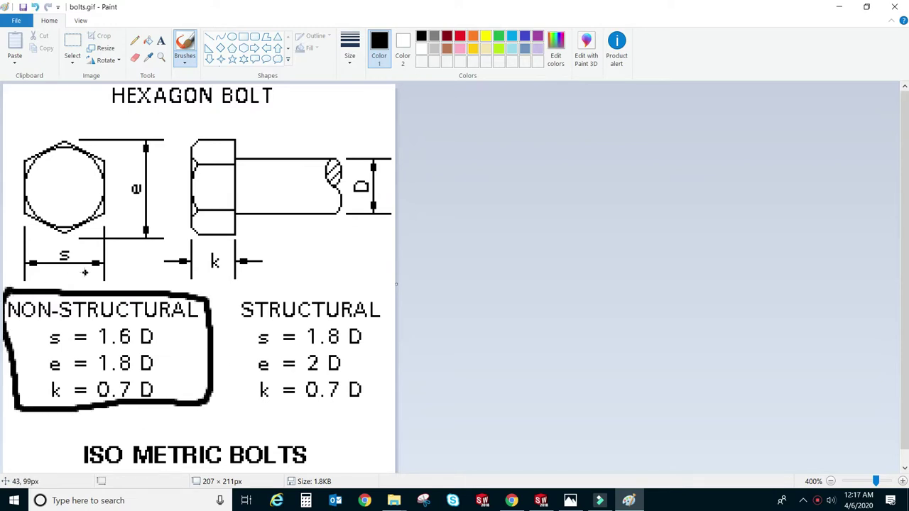
pyautogui.moveTo(229, 297)
pyautogui.mouseDown()
pyautogui.moveTo(343, 291)
pyautogui.moveTo(390, 336)
pyautogui.moveTo(374, 423)
pyautogui.moveTo(257, 419)
pyautogui.mouseUp()
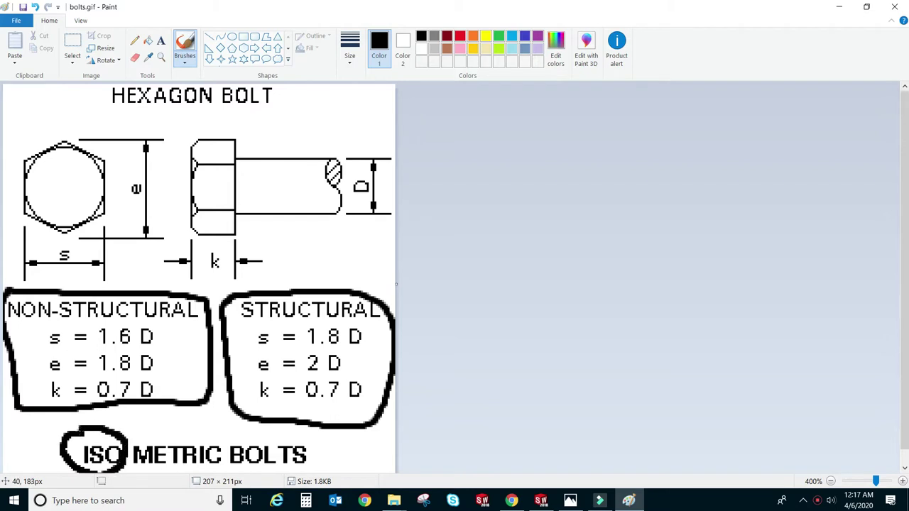
pyautogui.moveTo(295, 284); pyautogui.dragTo(290, 235)
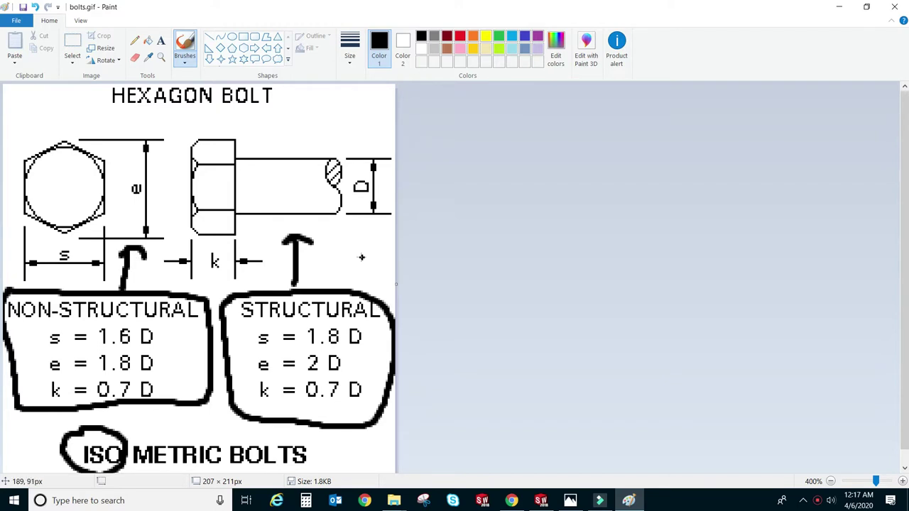
# Return to SOLIDWORKS and start a new part from the part template
pyautogui.click(540, 500)
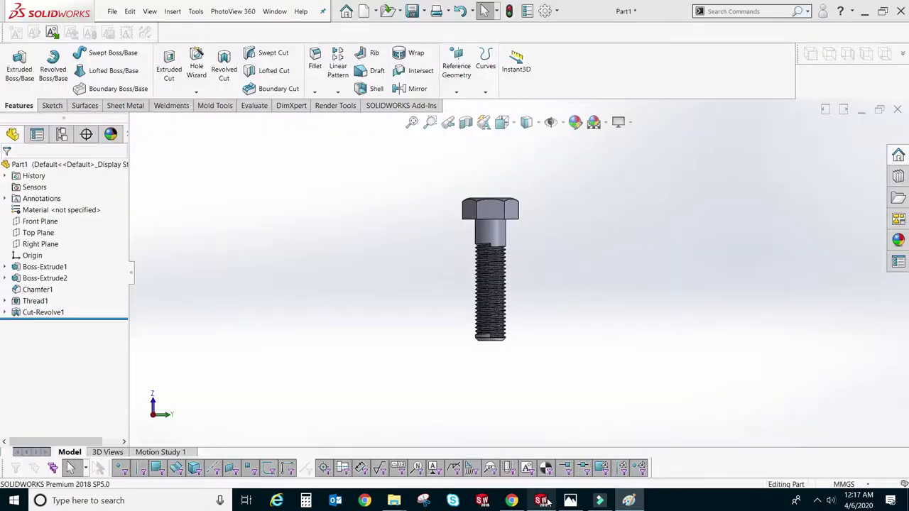
pyautogui.scroll(-2, 517, 237)
pyautogui.scroll(-2, 522, 240)
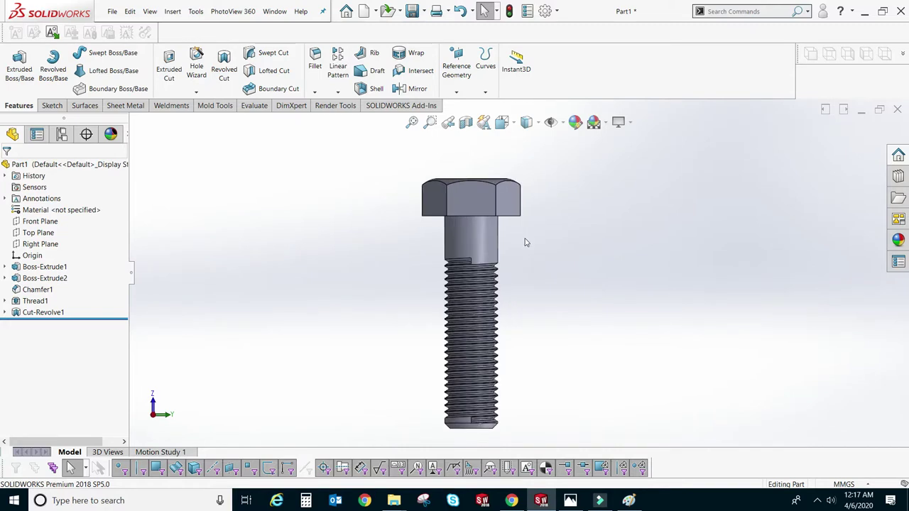
pyautogui.hotkey('ctrl', 'n')
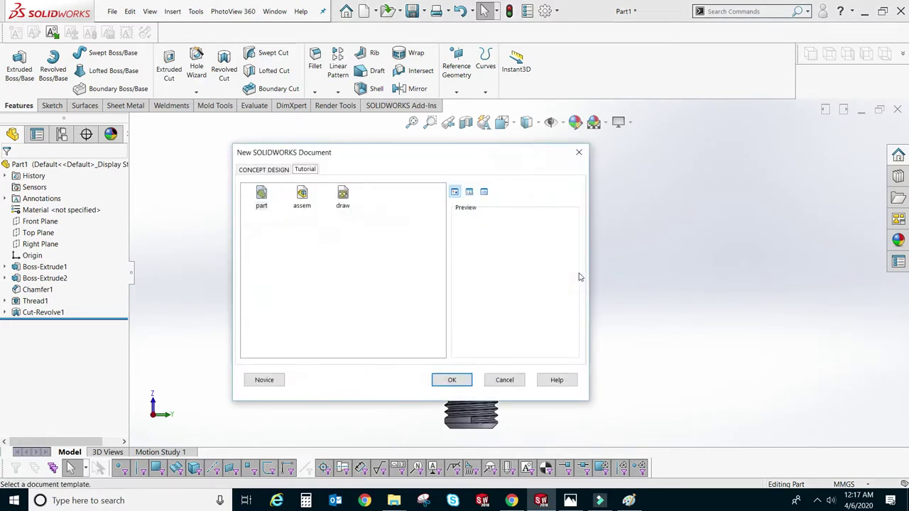
pyautogui.click(262, 199)
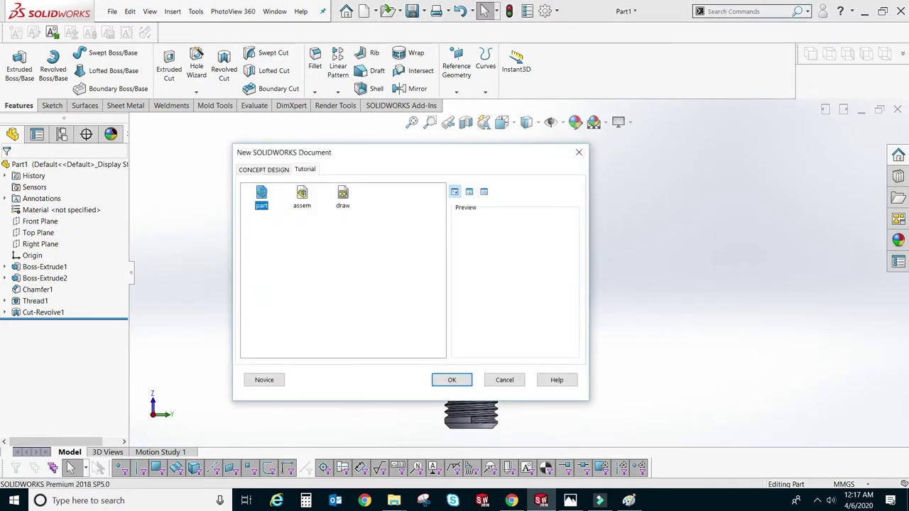
pyautogui.doubleClick(262, 190)
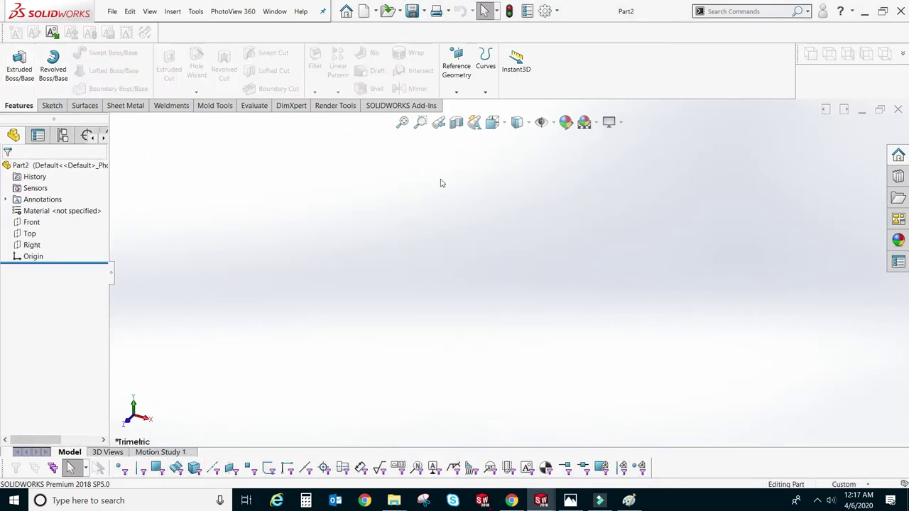
# Sketch a 10 mm diameter circle centred on the origin of the Top plane
pyautogui.click(19, 65)
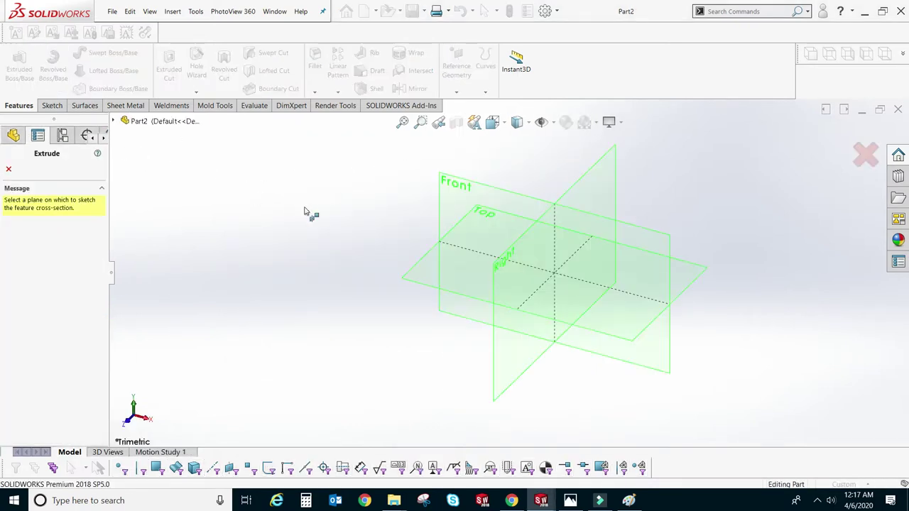
pyautogui.click(486, 201)
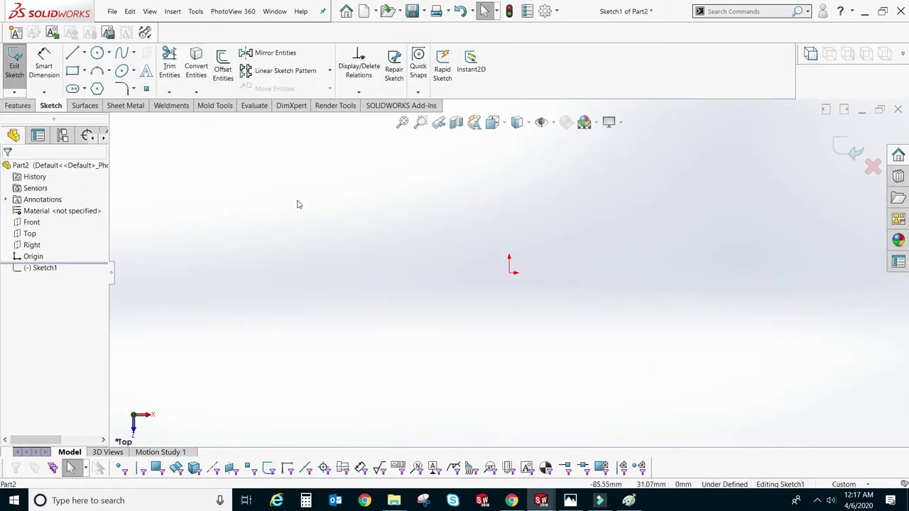
pyautogui.click(98, 54)
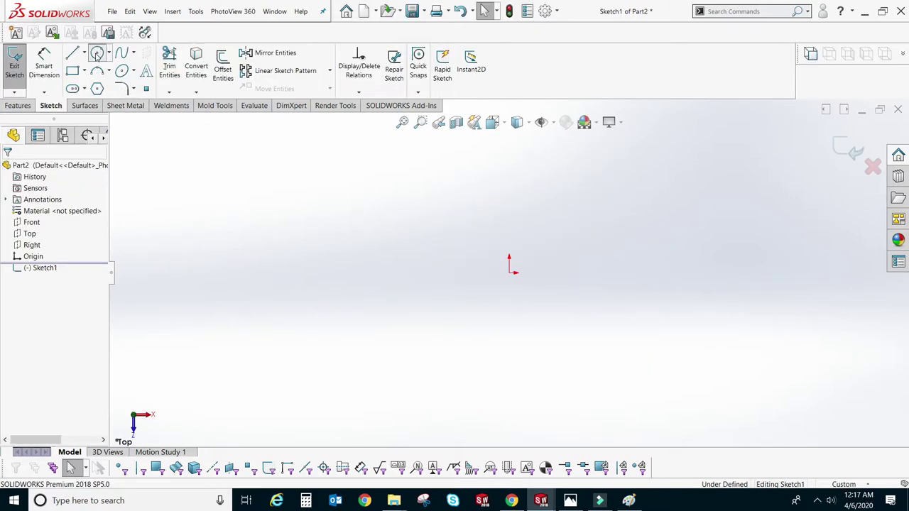
pyautogui.click(509, 273)
pyautogui.click(568, 311)
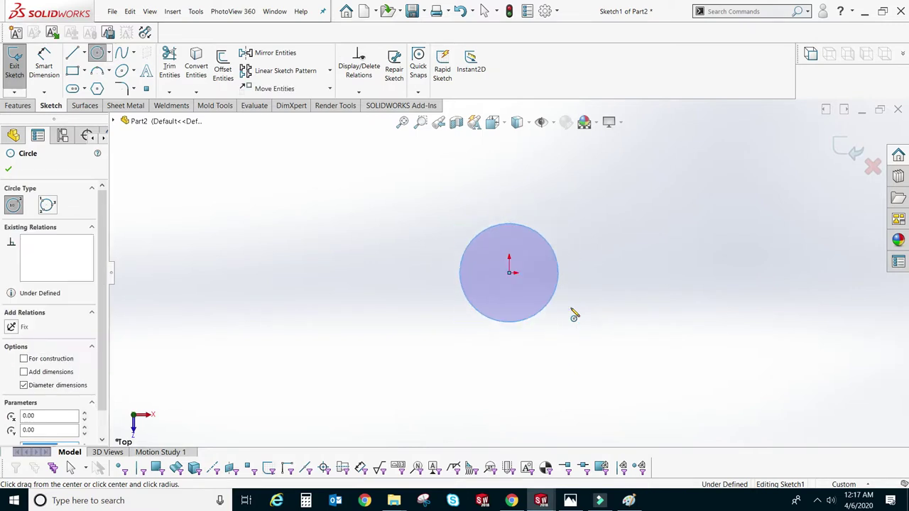
pyautogui.click(44, 63)
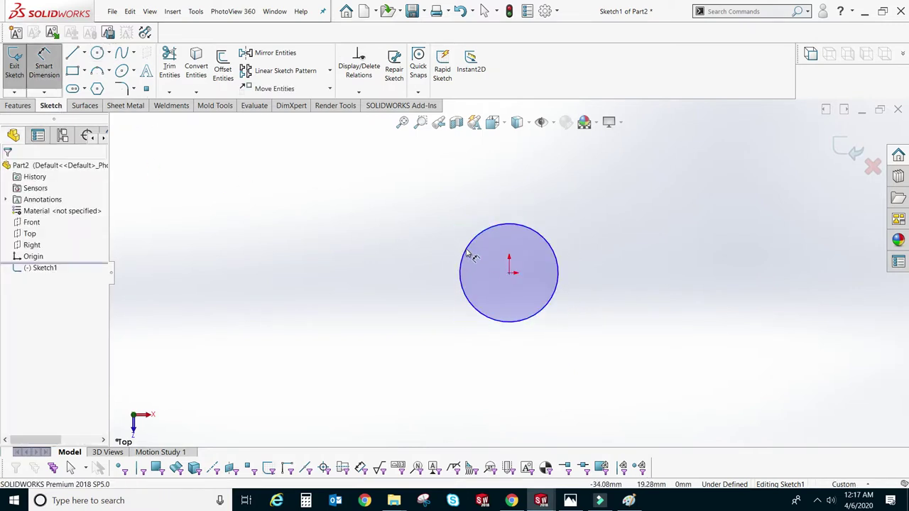
pyautogui.click(466, 253)
pyautogui.click(352, 252)
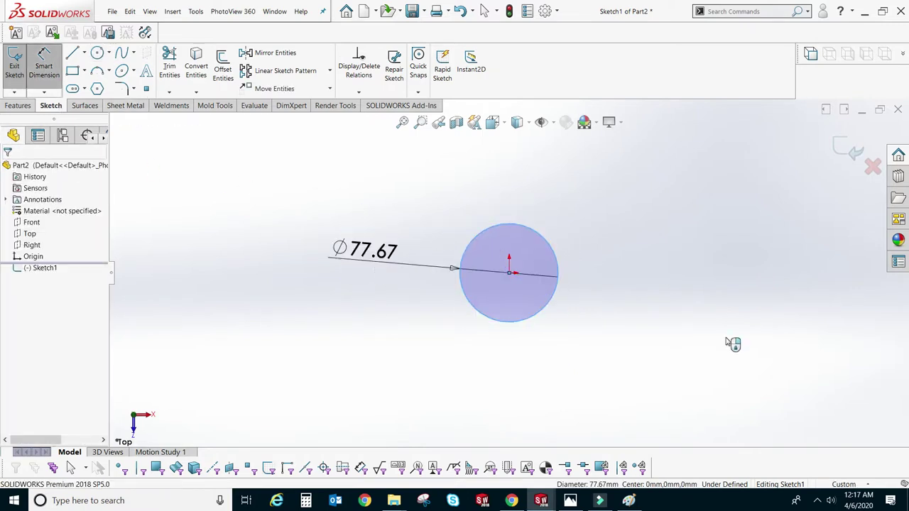
pyautogui.write('10')
pyautogui.press('Return')
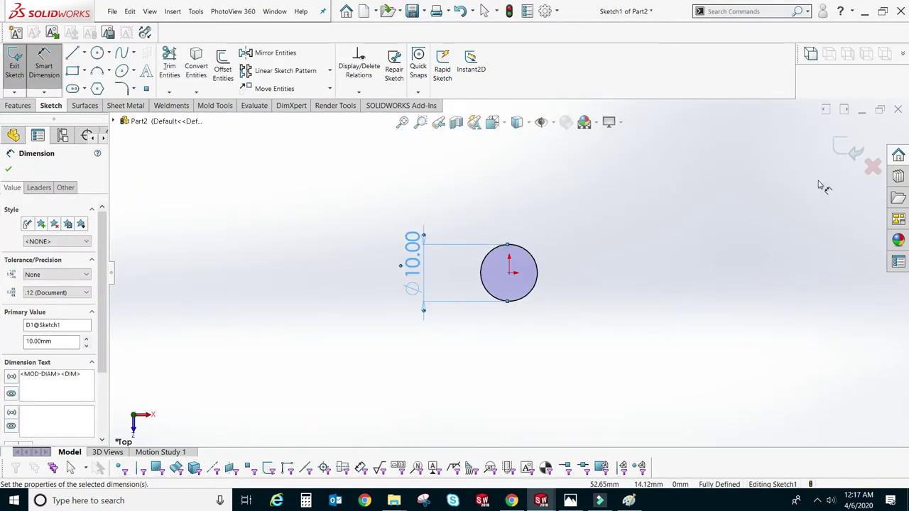
pyautogui.click(601, 274)
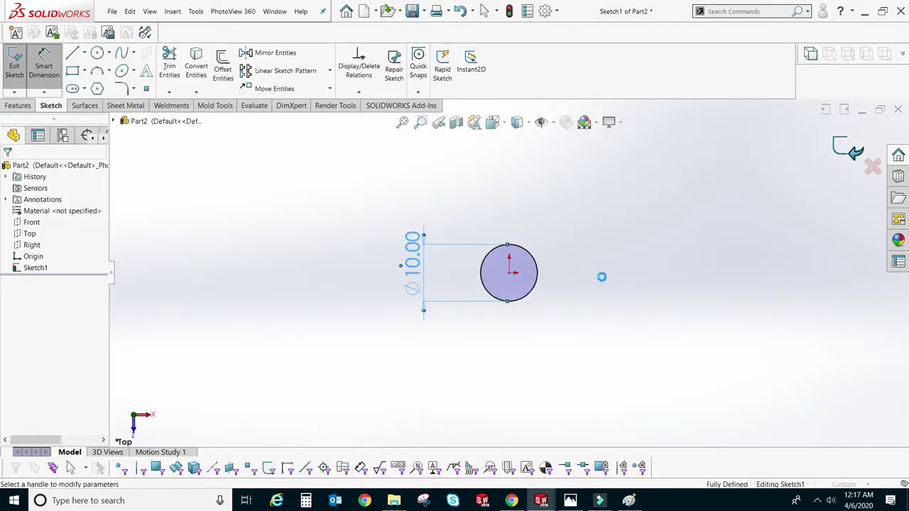
# Extrude the circle 35 mm into a cylinder and orbit it to lie horizontally
pyautogui.press('e')
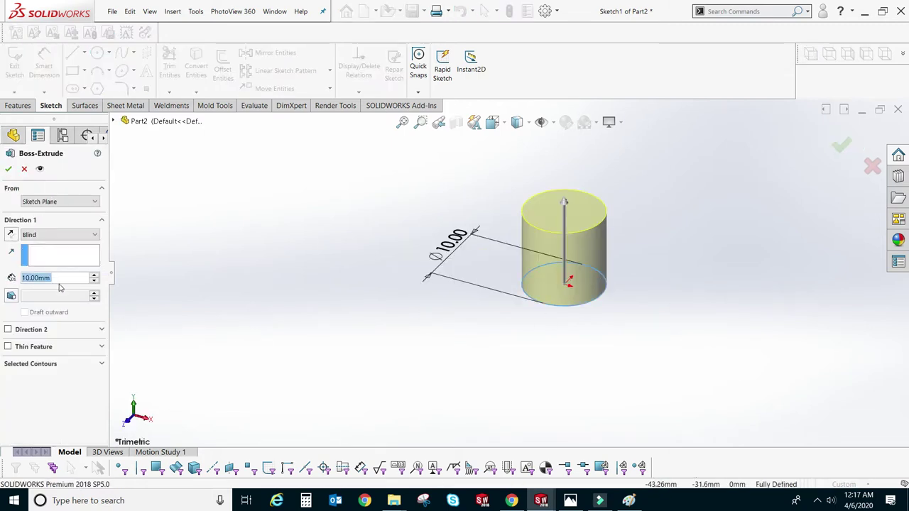
pyautogui.write('35')
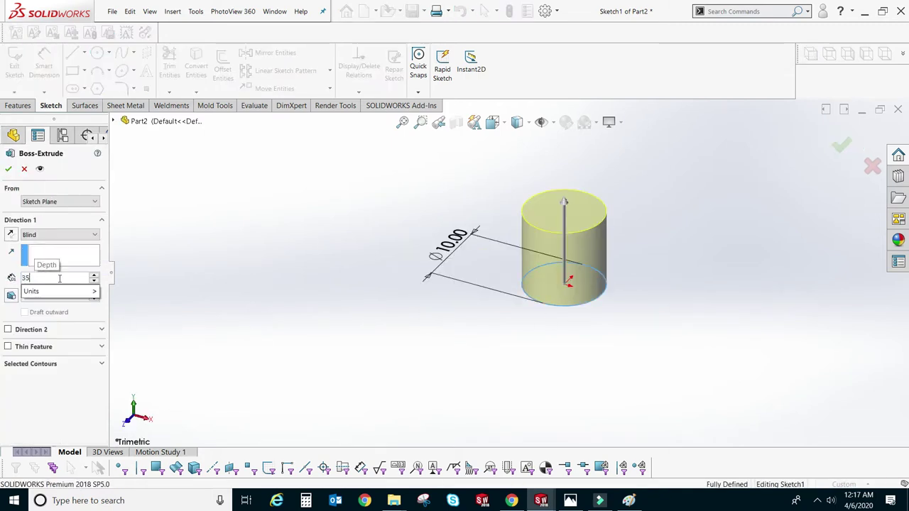
pyautogui.press('Return')
pyautogui.click(7, 169)
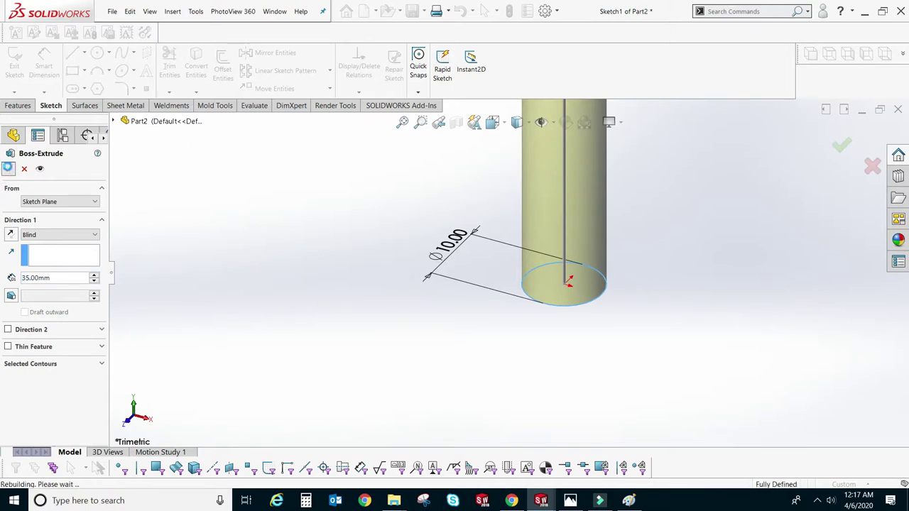
pyautogui.scroll(3, 480, 267)
pyautogui.scroll(-2, 521, 266)
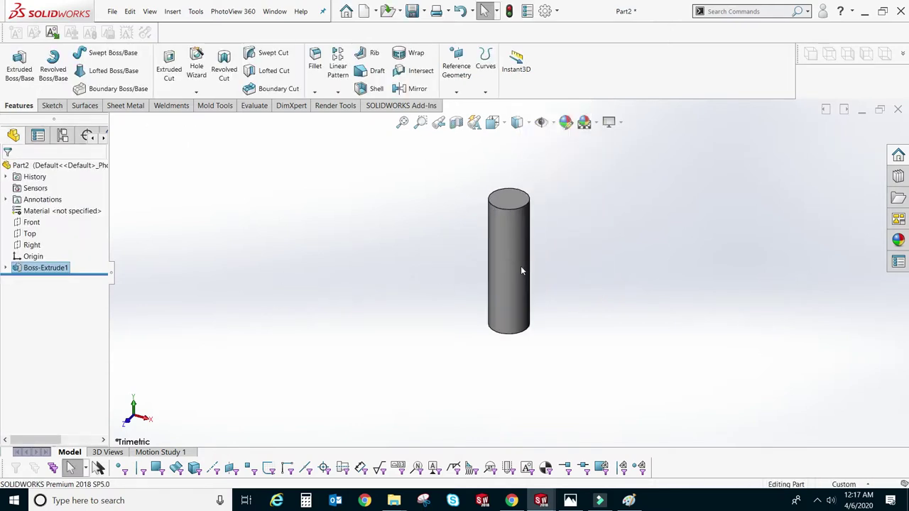
pyautogui.moveTo(520, 266)
pyautogui.mouseDown(button='middle')
pyautogui.moveTo(639, 312)
pyautogui.moveTo(561, 319)
pyautogui.moveTo(528, 349)
pyautogui.moveTo(615, 353)
pyautogui.moveTo(529, 351)
pyautogui.mouseUp(button='middle')
# View the cylinder end-on and sketch a hexagon centred on the origin on its end face
pyautogui.click(601, 318)
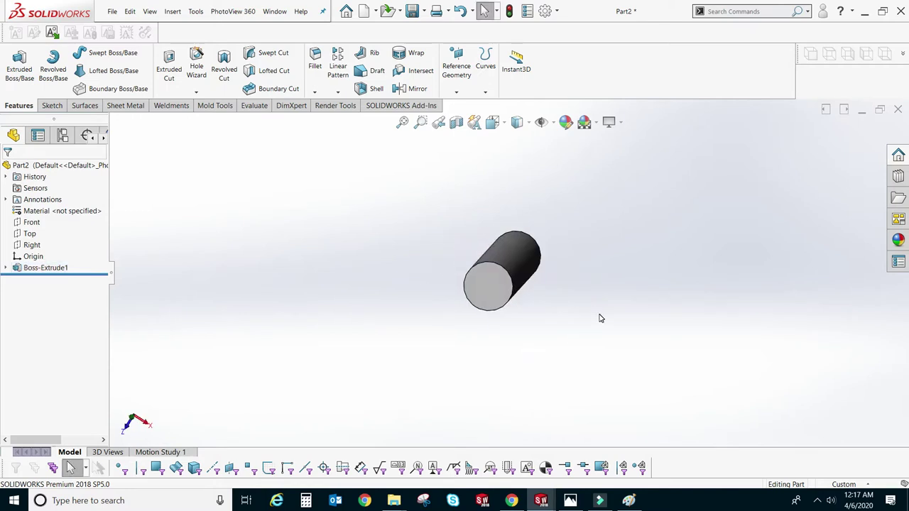
pyautogui.hotkey('ctrl', '5')
pyautogui.scroll(-3, 521, 271)
pyautogui.click(460, 271)
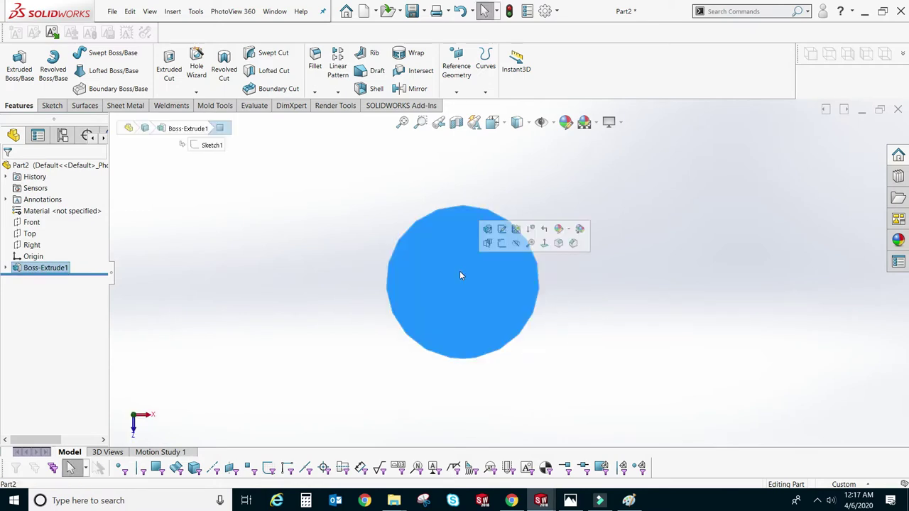
pyautogui.click(52, 105)
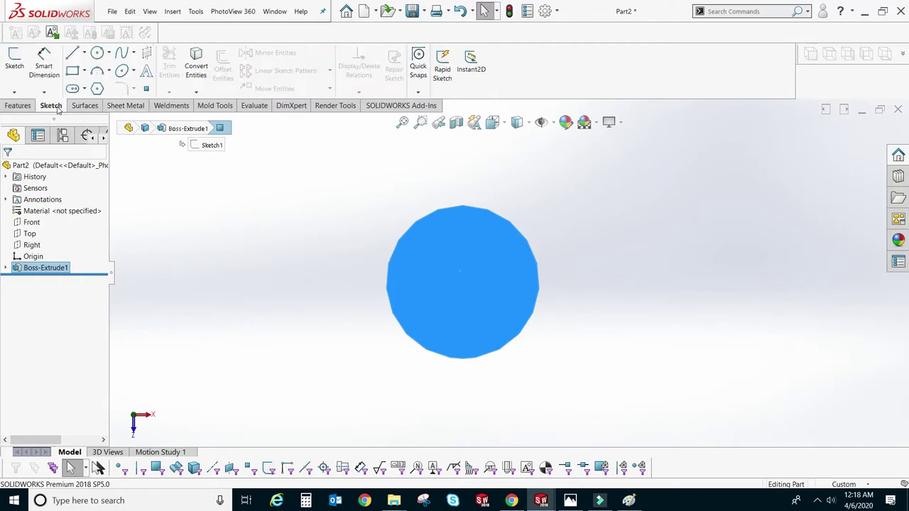
pyautogui.click(97, 89)
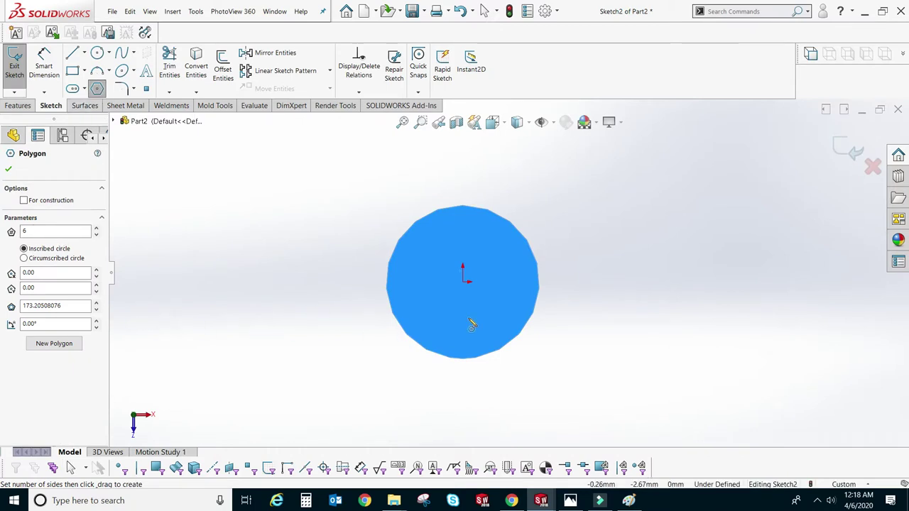
pyautogui.click(463, 284)
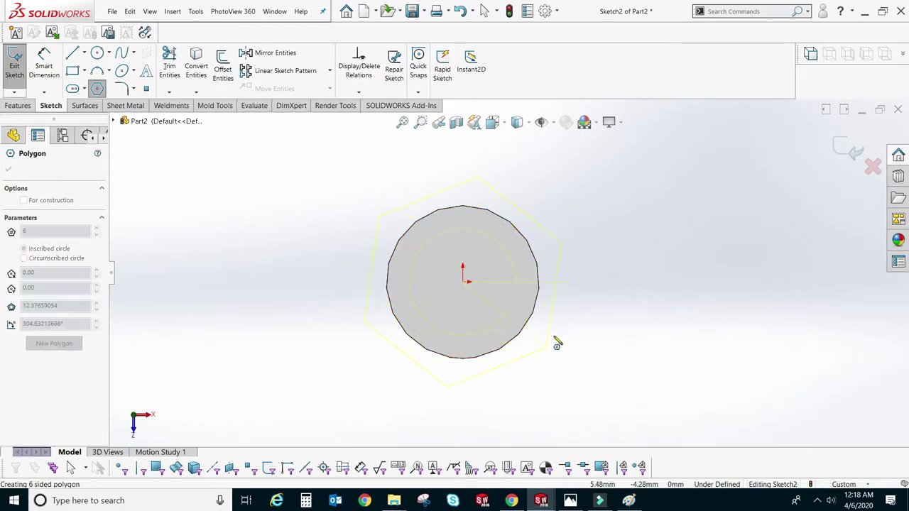
pyautogui.click(605, 293)
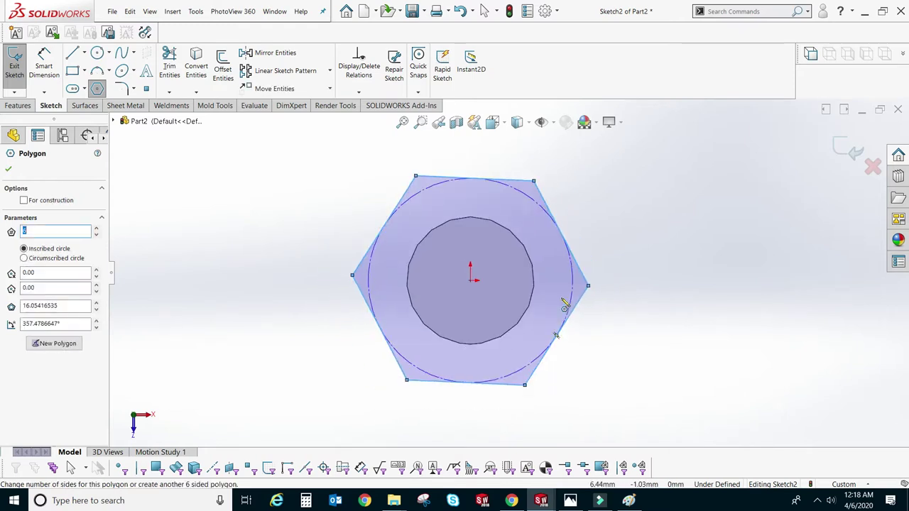
pyautogui.scroll(1, 564, 302)
pyautogui.press('Escape')
pyautogui.press('Escape')
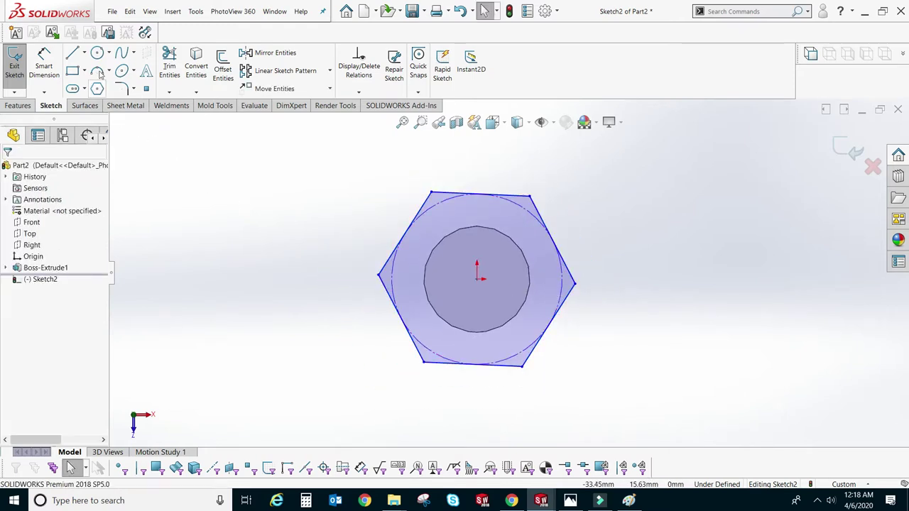
# Add a vertical construction centreline from the hexagon's top corner to its centre, then switch to the bolt chart
pyautogui.click(84, 52)
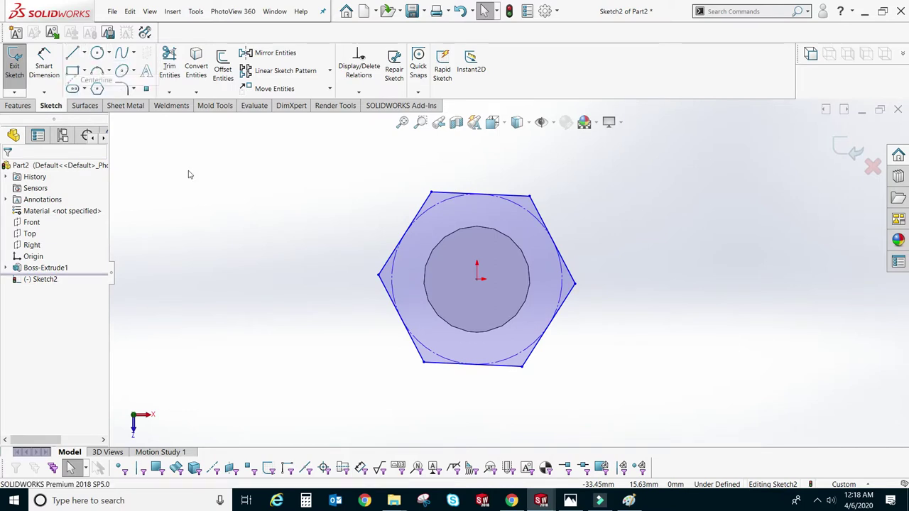
pyautogui.click(431, 193)
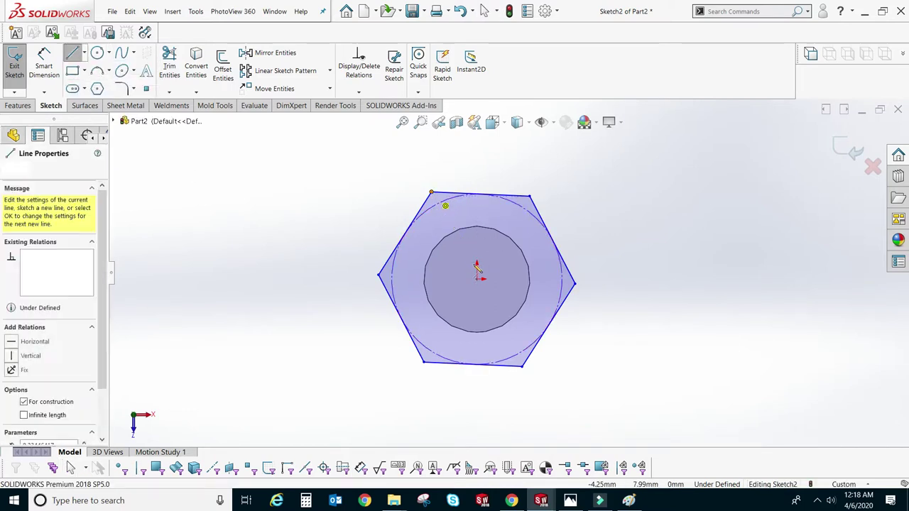
pyautogui.click(478, 279)
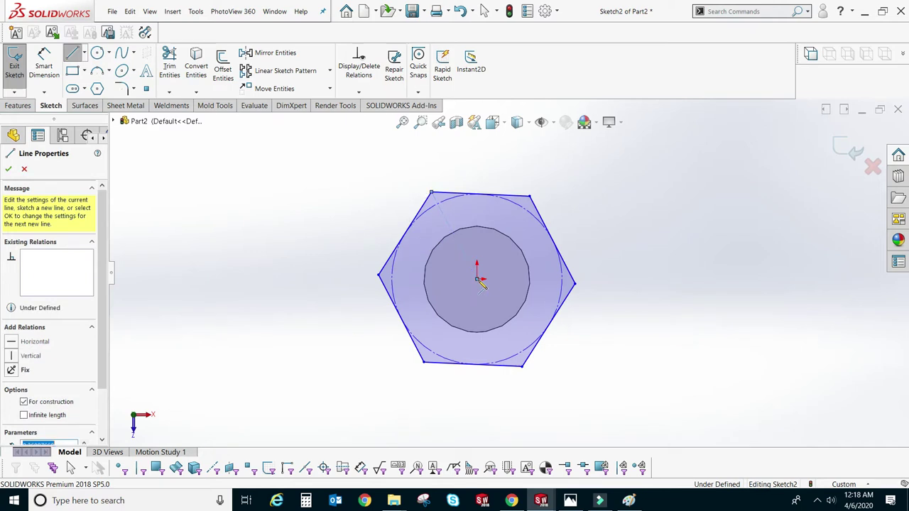
pyautogui.press('Escape')
pyautogui.click(448, 226)
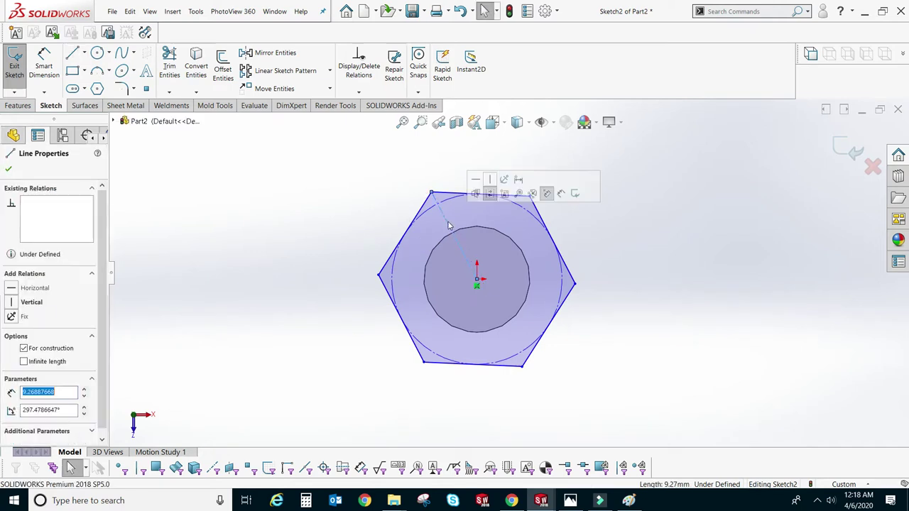
pyautogui.click(489, 179)
pyautogui.click(716, 308)
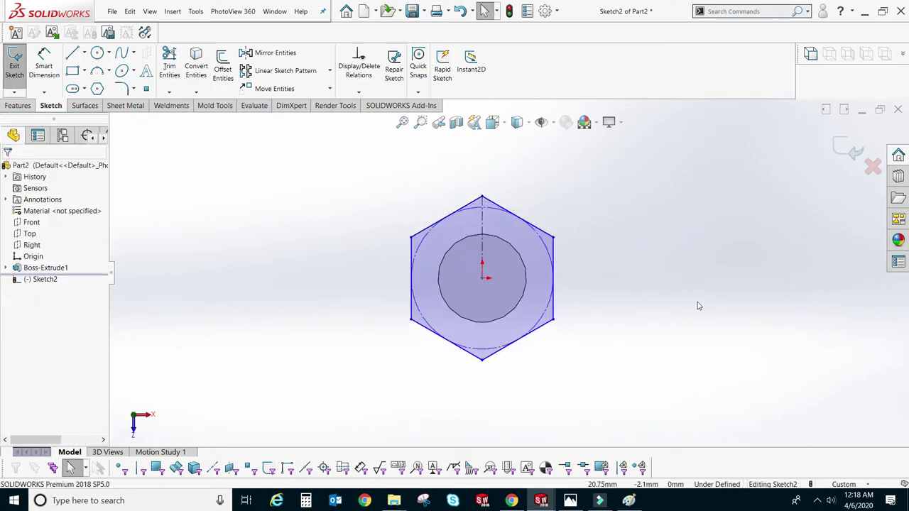
pyautogui.scroll(2, 493, 289)
pyautogui.scroll(-2, 524, 229)
pyautogui.scroll(-2, 535, 262)
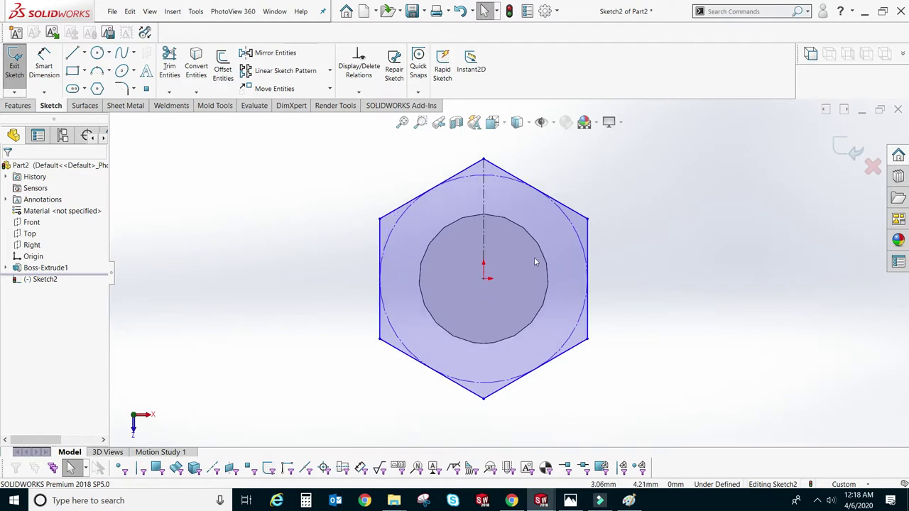
pyautogui.click(628, 500)
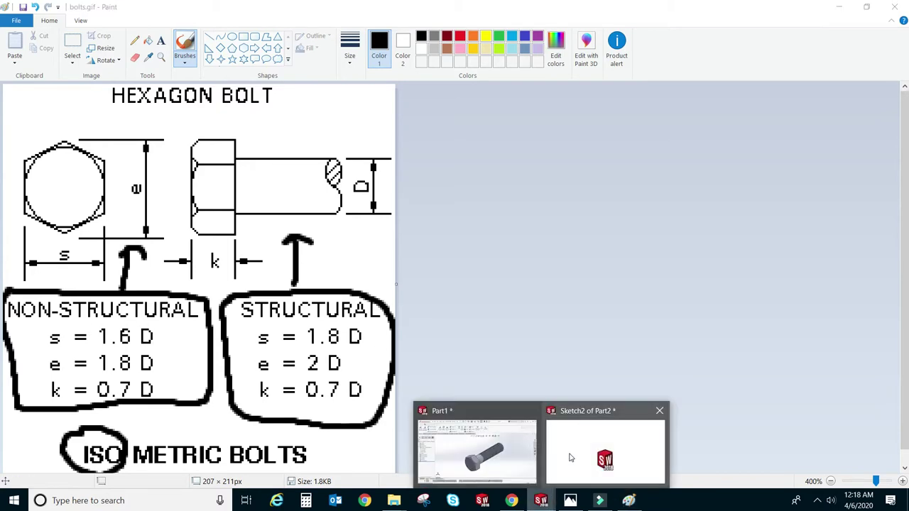
# Return to Part2's open Sketch2 hexagon in SOLIDWORKS
pyautogui.click(571, 457)
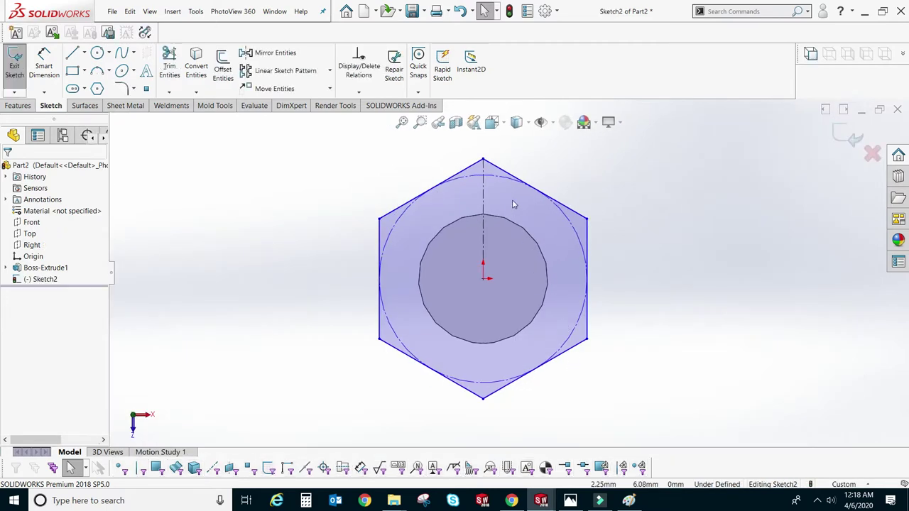
# Dimension the hexagon across its flats as 1.6*10 = 16 mm, placed below it
pyautogui.click(44, 62)
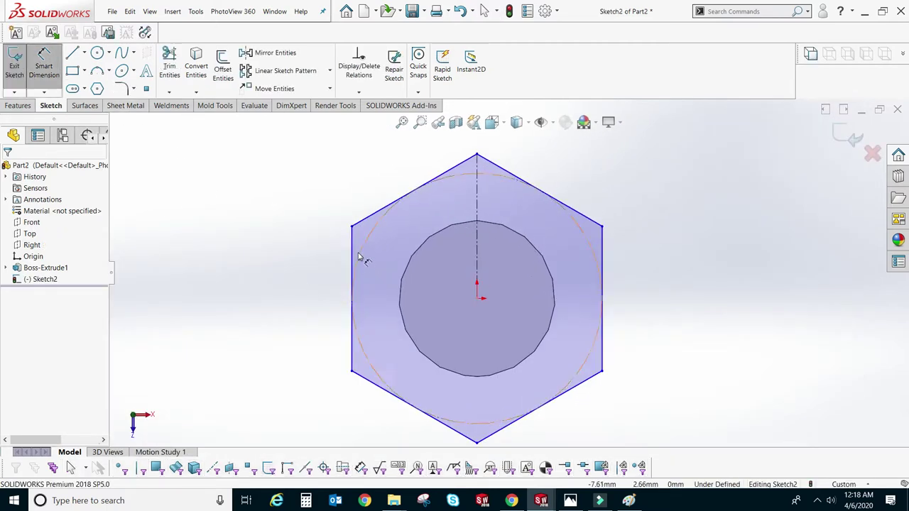
pyautogui.click(356, 245)
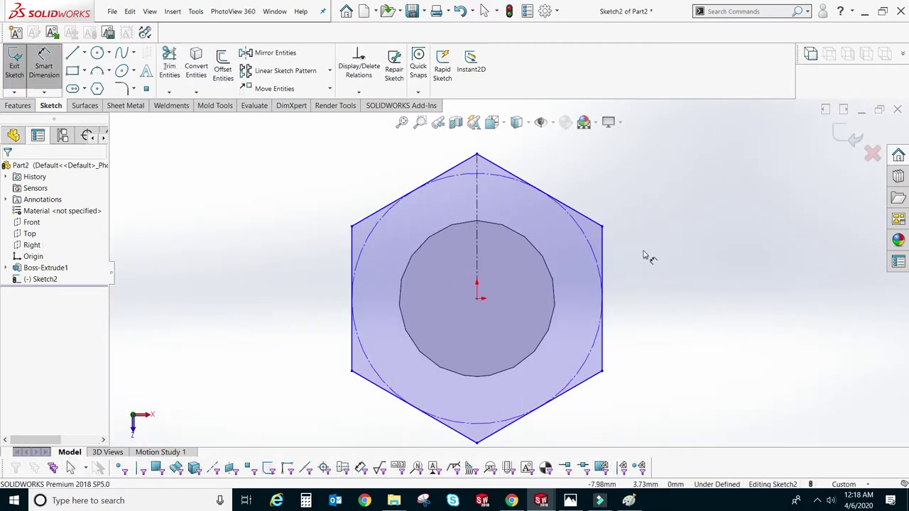
pyautogui.click(604, 250)
pyautogui.scroll(3, 632, 263)
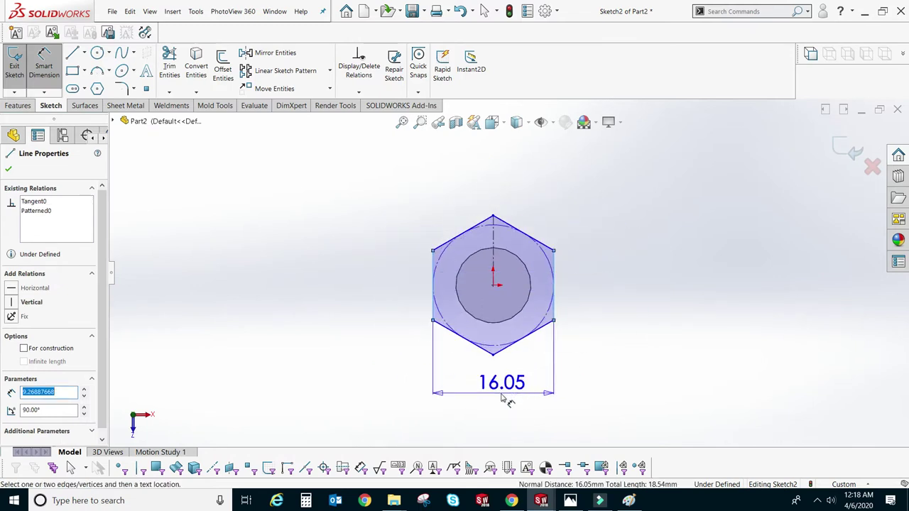
pyautogui.click(505, 397)
pyautogui.write('1')
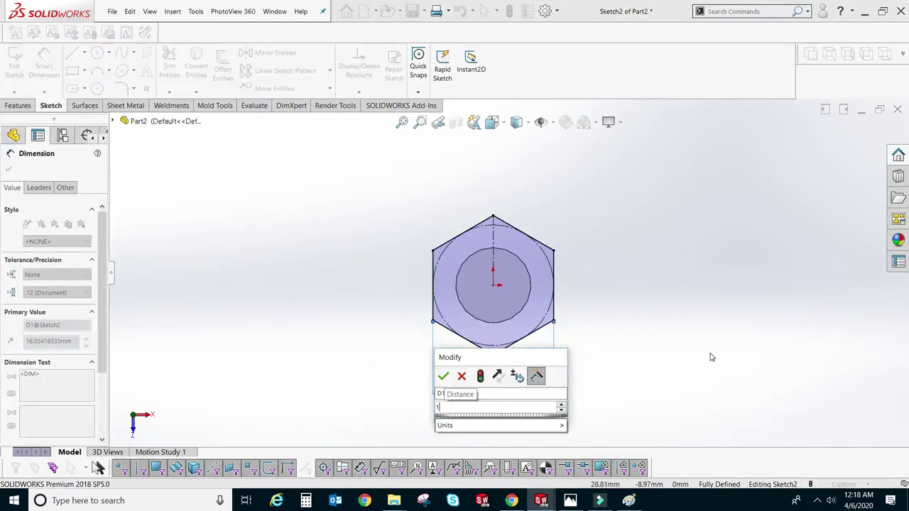
pyautogui.write('6"')
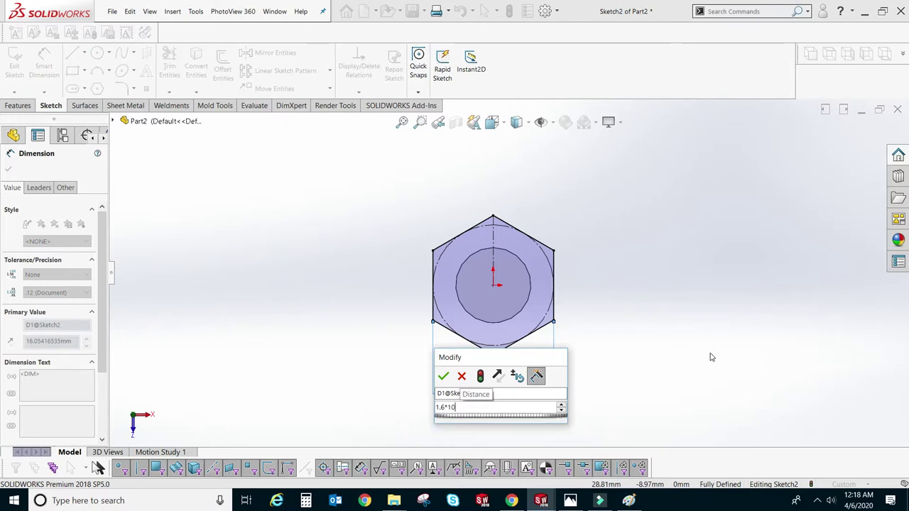
pyautogui.press('Return')
pyautogui.click(696, 353)
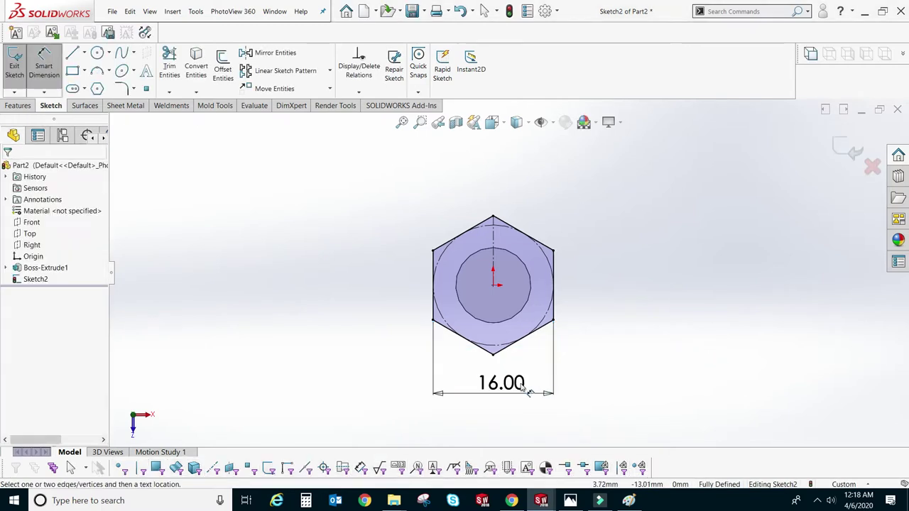
pyautogui.click(492, 353)
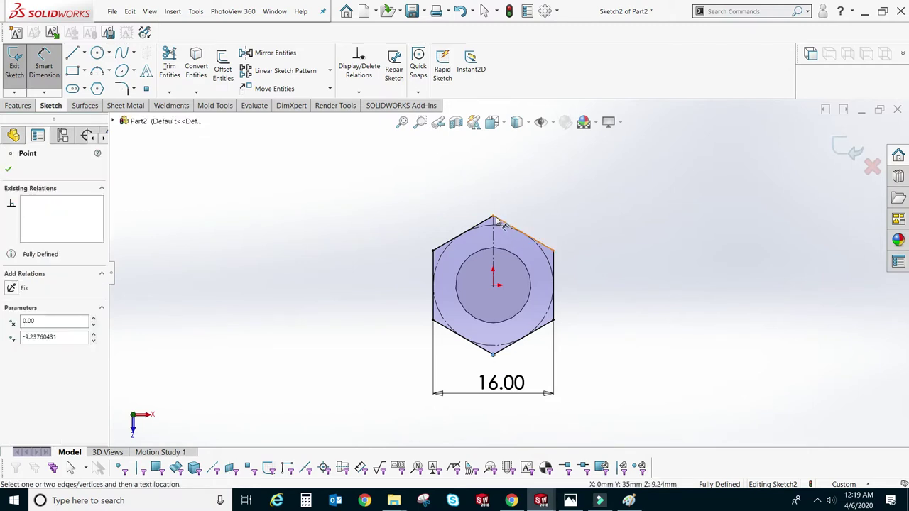
pyautogui.click(493, 216)
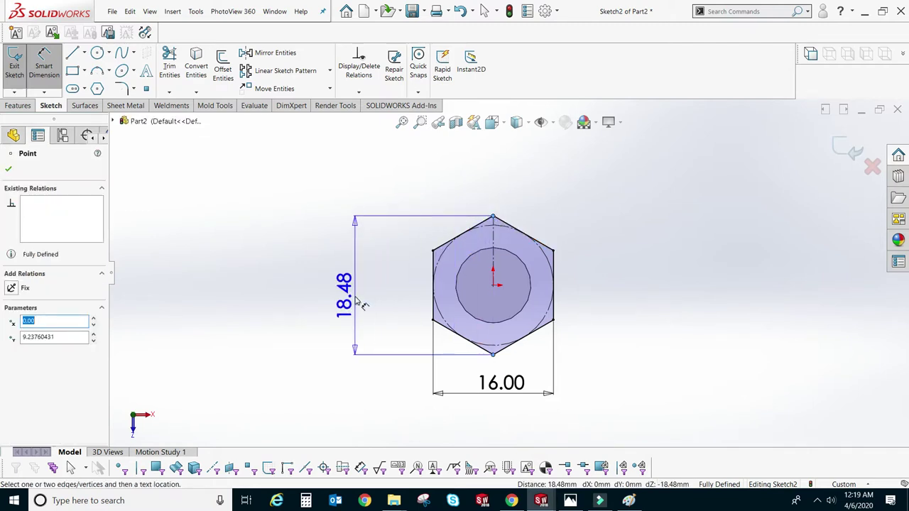
pyautogui.click(359, 304)
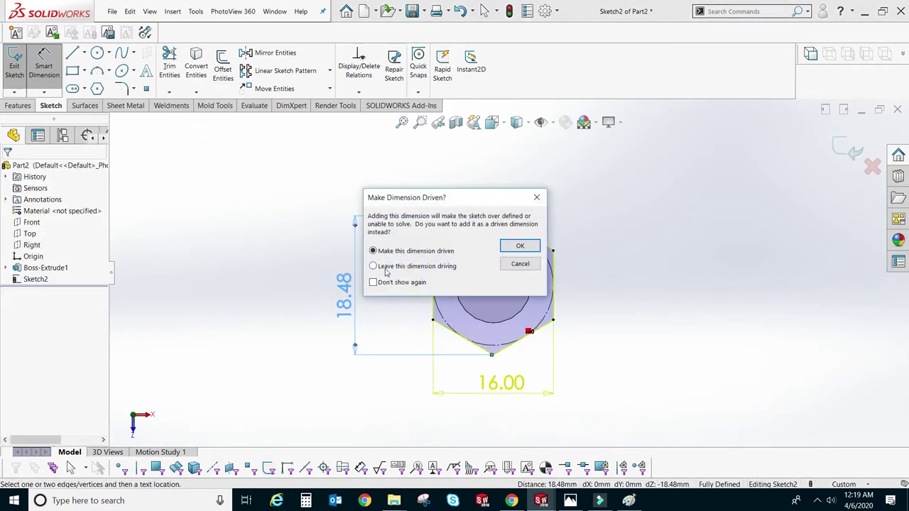
pyautogui.click(520, 246)
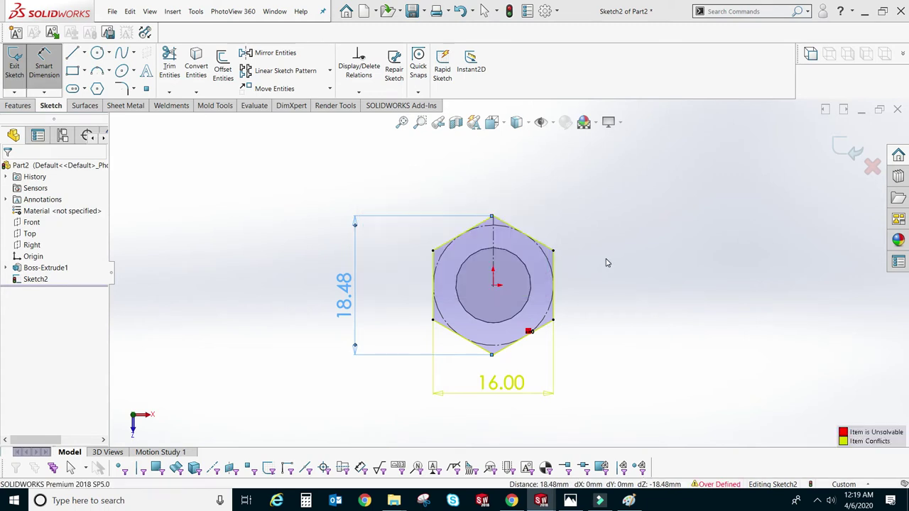
pyautogui.press('Escape')
pyautogui.scroll(-2, 512, 332)
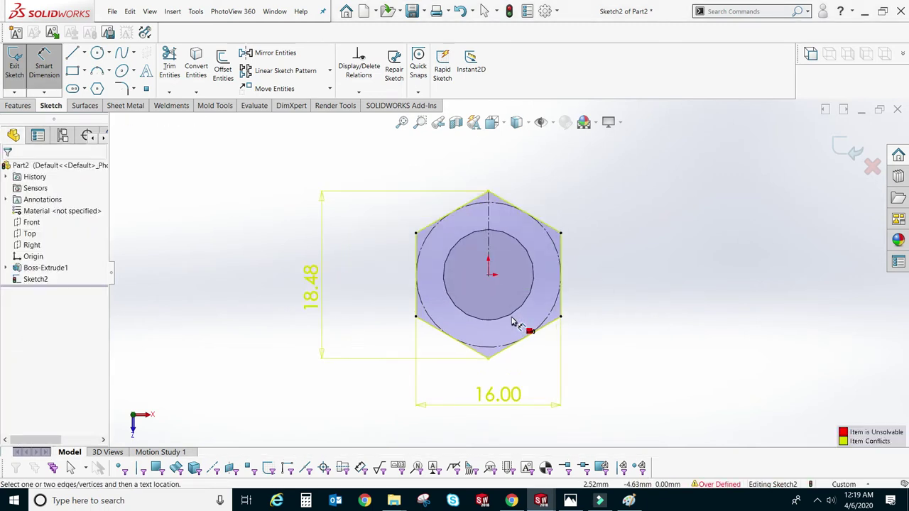
pyautogui.press('Escape')
pyautogui.click(274, 270)
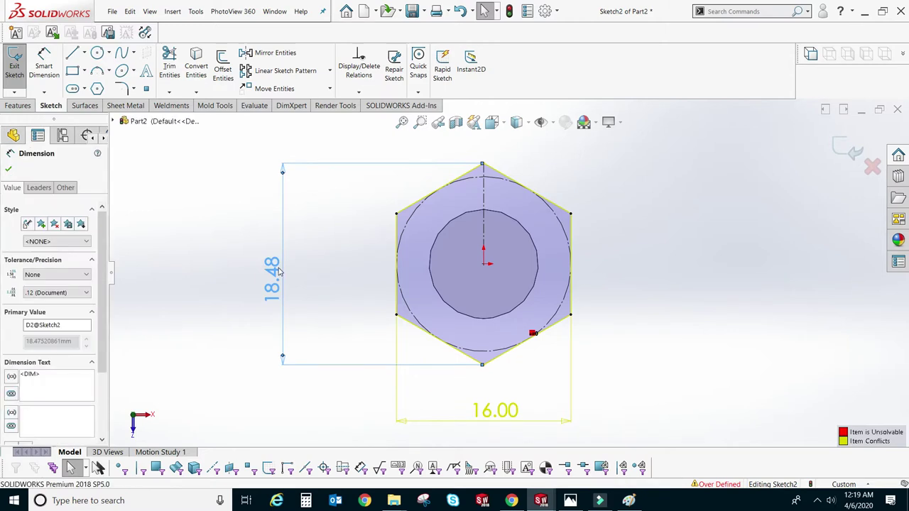
pyautogui.press('Delete')
pyautogui.scroll(1, 334, 299)
pyautogui.scroll(-1, 517, 248)
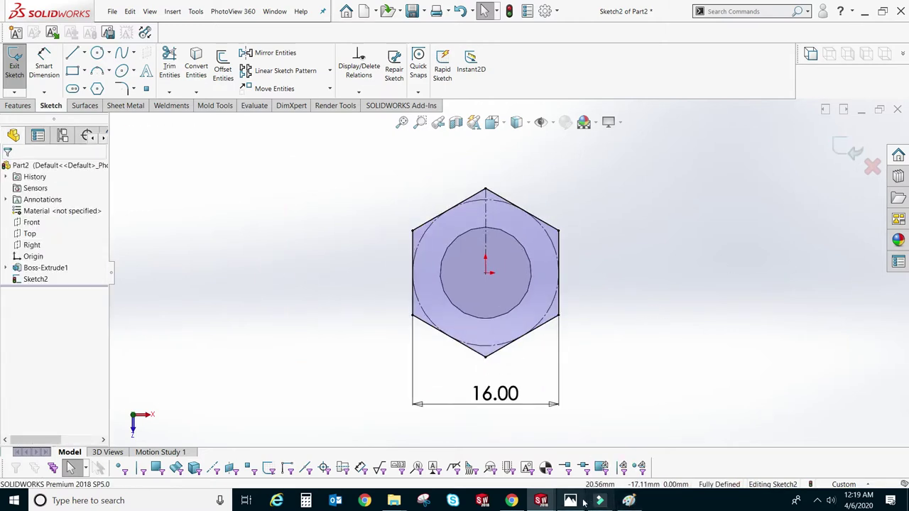
pyautogui.click(629, 502)
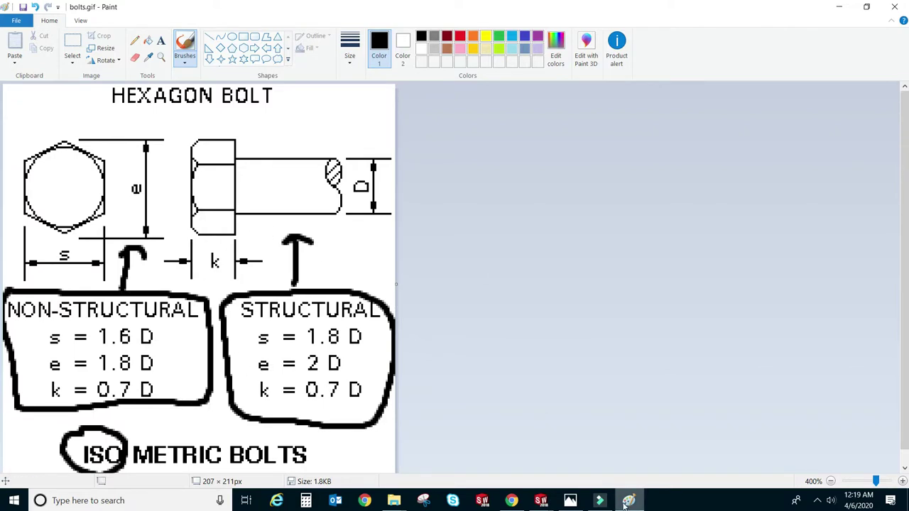
pyautogui.moveTo(541, 500)
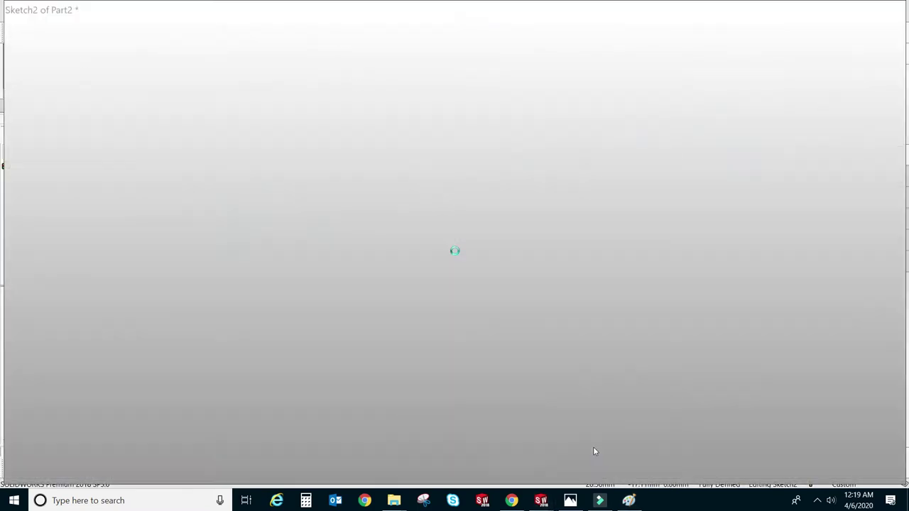
pyautogui.click(595, 449)
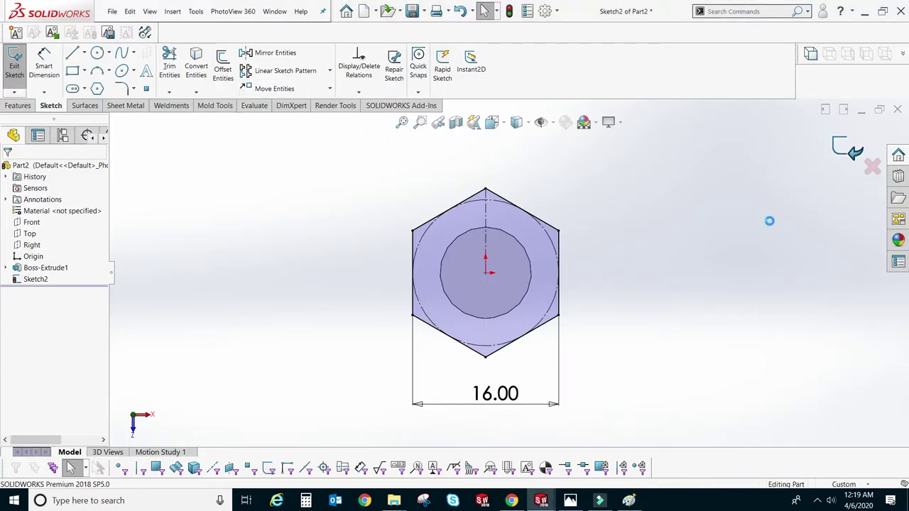
# Extrude the Sketch2 hexagon 7 mm as the bolt head and orbit to an angled 3-D view
pyautogui.hotkey('ctrl', 'b')
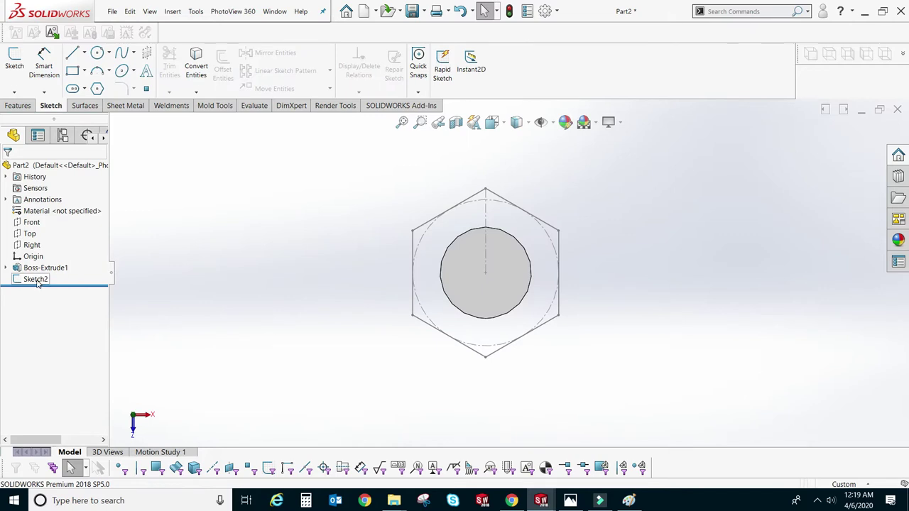
pyautogui.click(36, 279)
pyautogui.click(18, 105)
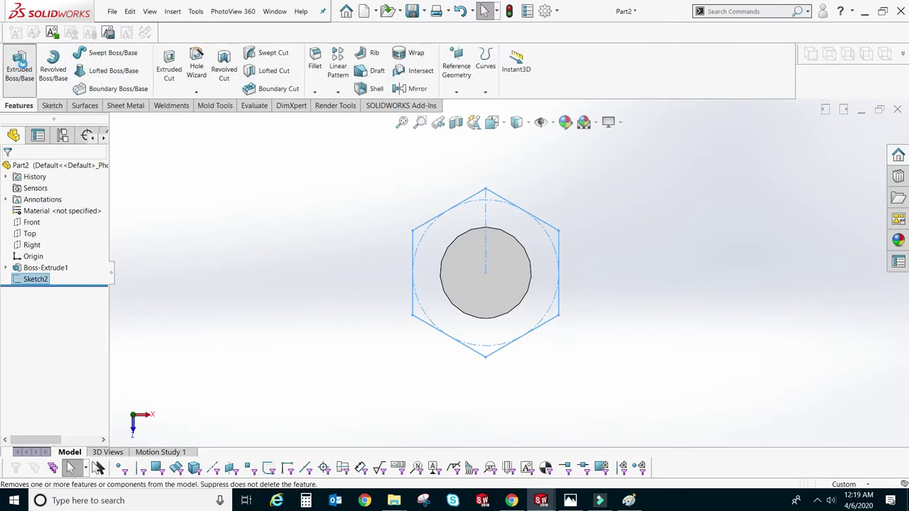
pyautogui.click(19, 63)
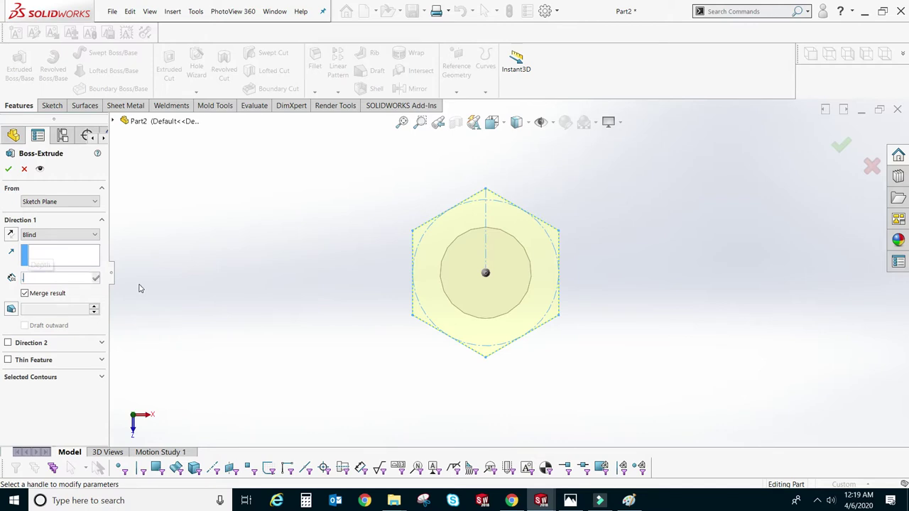
pyautogui.write('7.00mm')
pyautogui.press('Return')
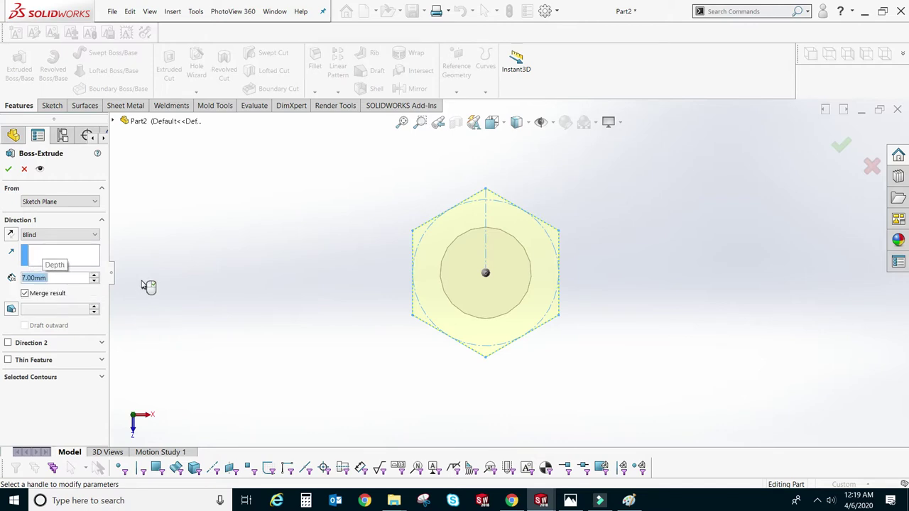
pyautogui.press('Return')
pyautogui.moveTo(418, 263)
pyautogui.mouseDown(button='middle')
pyautogui.moveTo(344, 307)
pyautogui.moveTo(327, 357)
pyautogui.moveTo(355, 288)
pyautogui.moveTo(284, 276)
pyautogui.moveTo(411, 246)
pyautogui.moveTo(359, 272)
pyautogui.moveTo(321, 319)
pyautogui.moveTo(493, 231)
pyautogui.mouseUp(button='middle')
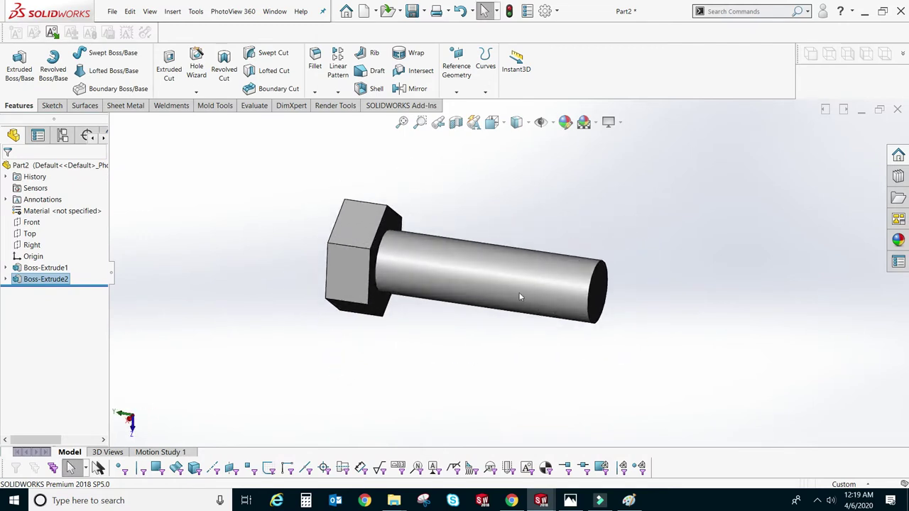
pyautogui.moveTo(520, 297)
pyautogui.mouseDown(button='middle')
pyautogui.moveTo(531, 358)
pyautogui.moveTo(404, 209)
pyautogui.mouseUp(button='middle')
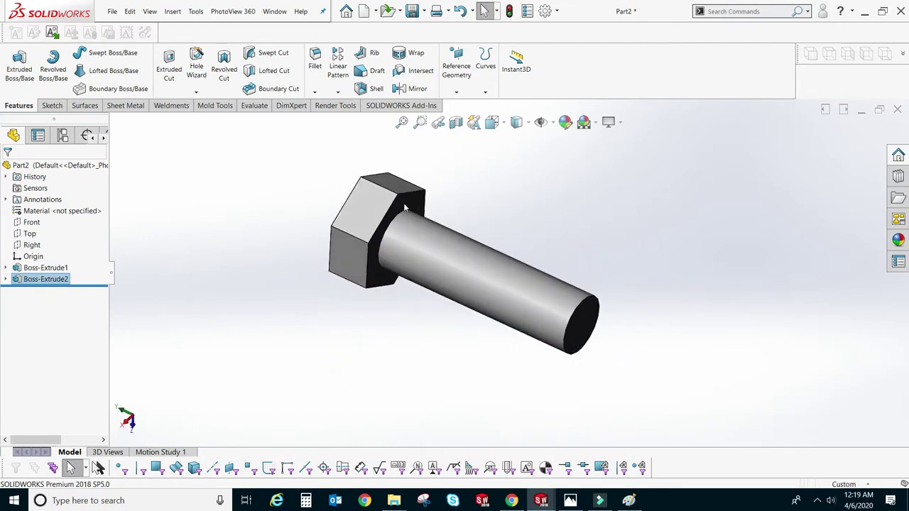
# Chamfer the shaft's free end edge 0.8 mm at 45°
pyautogui.click(315, 93)
pyautogui.click(344, 117)
pyautogui.scroll(-3, 572, 302)
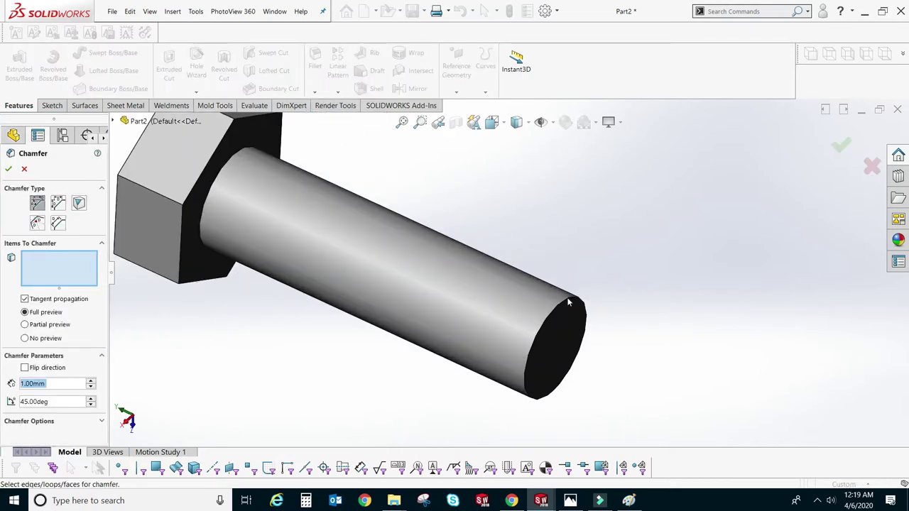
pyautogui.click(568, 301)
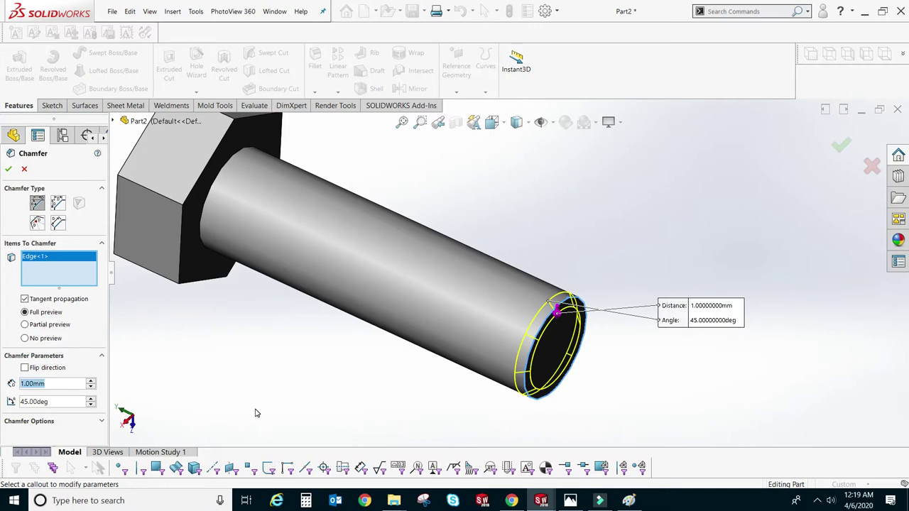
pyautogui.write('0.8')
pyautogui.press('Return')
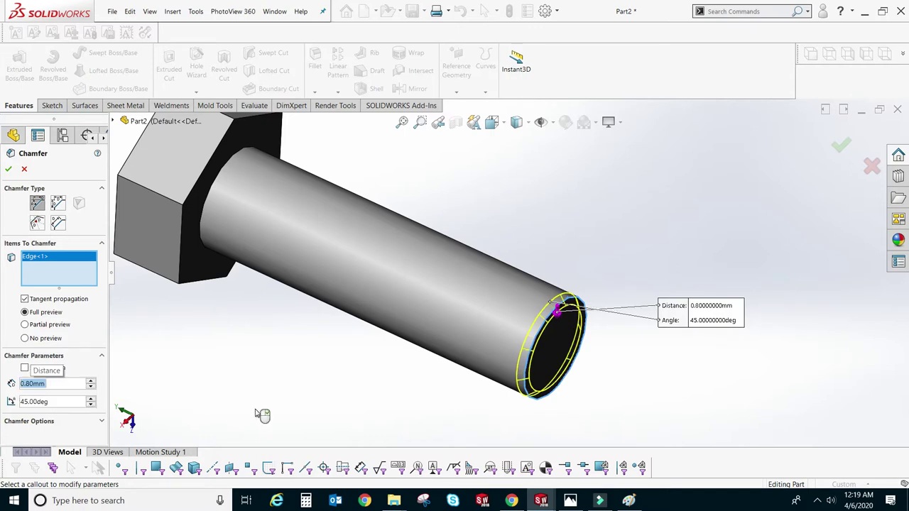
pyautogui.click(9, 170)
pyautogui.scroll(3, 432, 273)
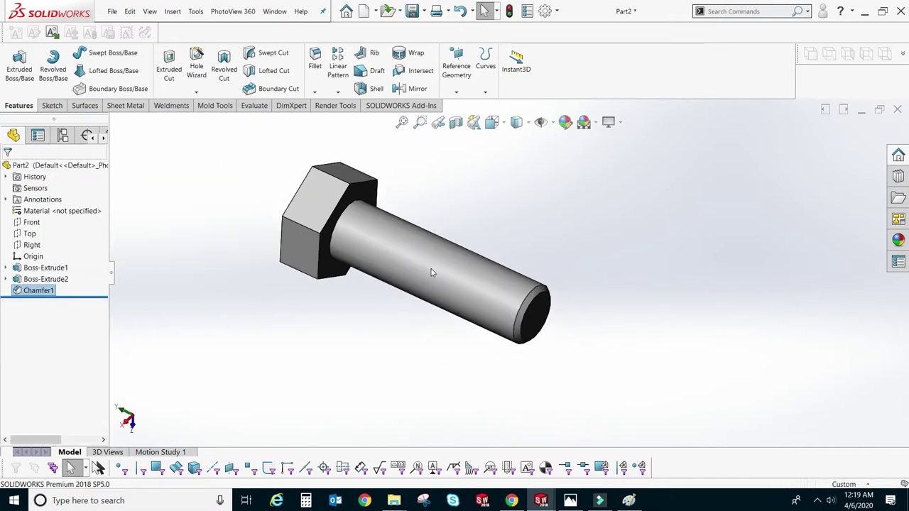
# Add a Thread feature with Metric Die type and M10x1.25 size
pyautogui.click(196, 93)
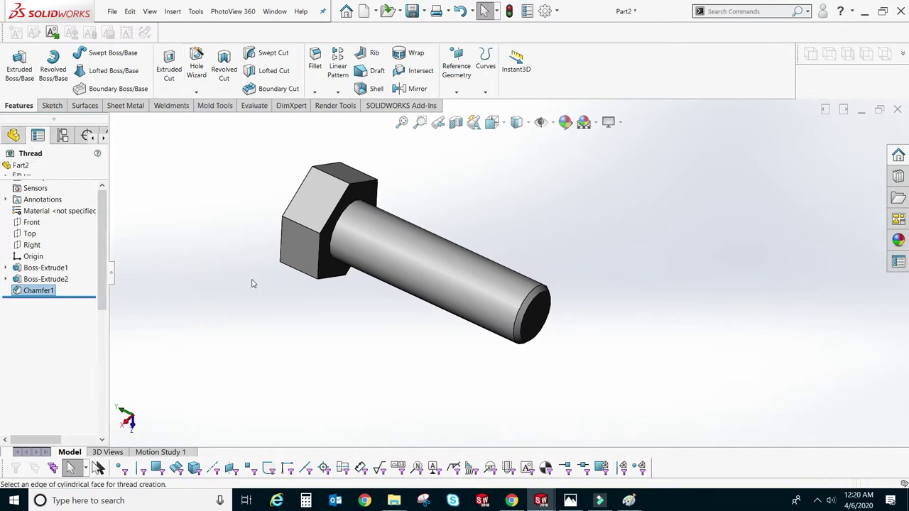
pyautogui.moveTo(105, 214); pyautogui.dragTo(115, 281)
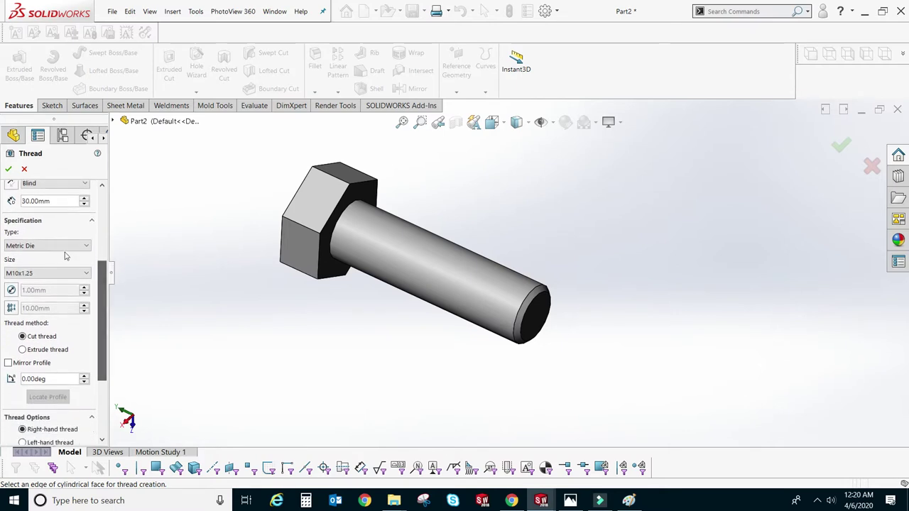
pyautogui.click(49, 246)
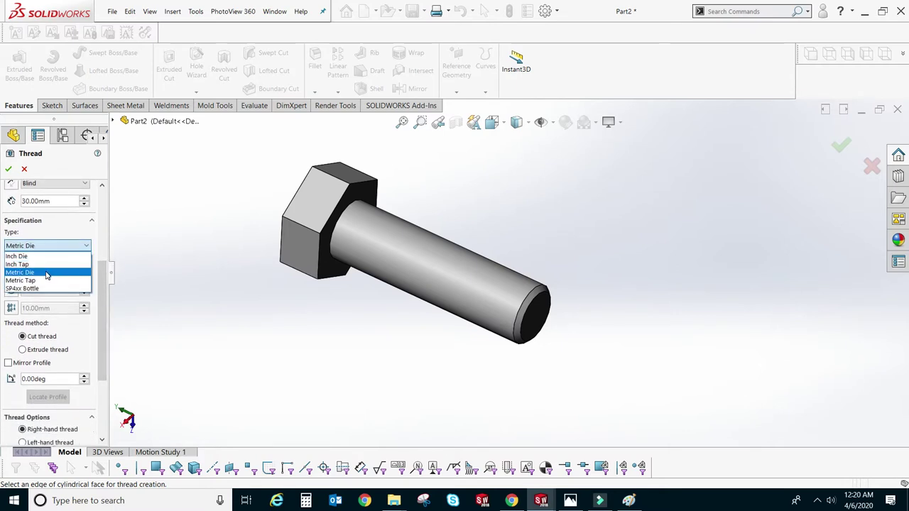
pyautogui.click(47, 272)
pyautogui.click(47, 273)
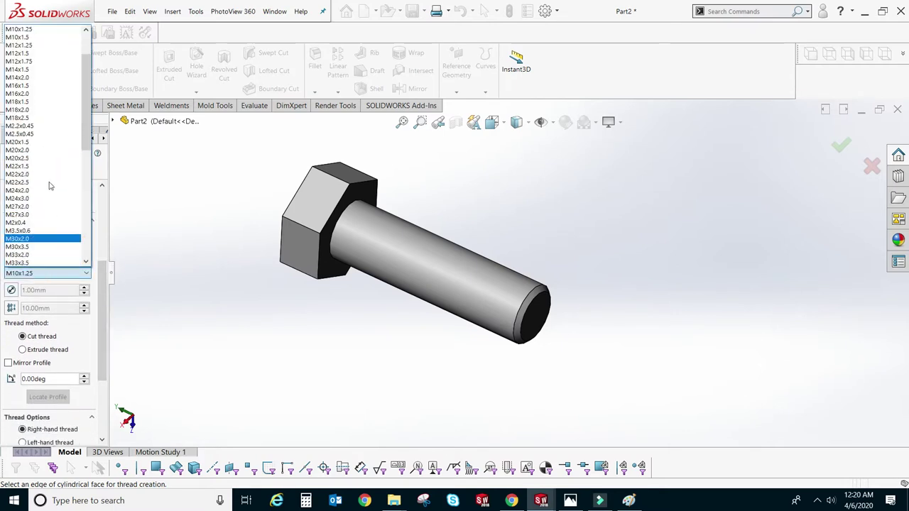
pyautogui.click(40, 30)
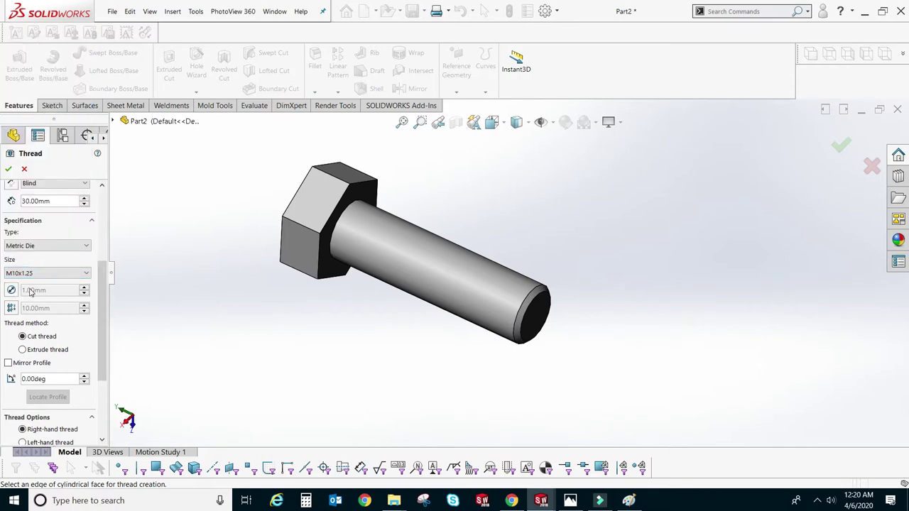
pyautogui.scroll(-2, 524, 295)
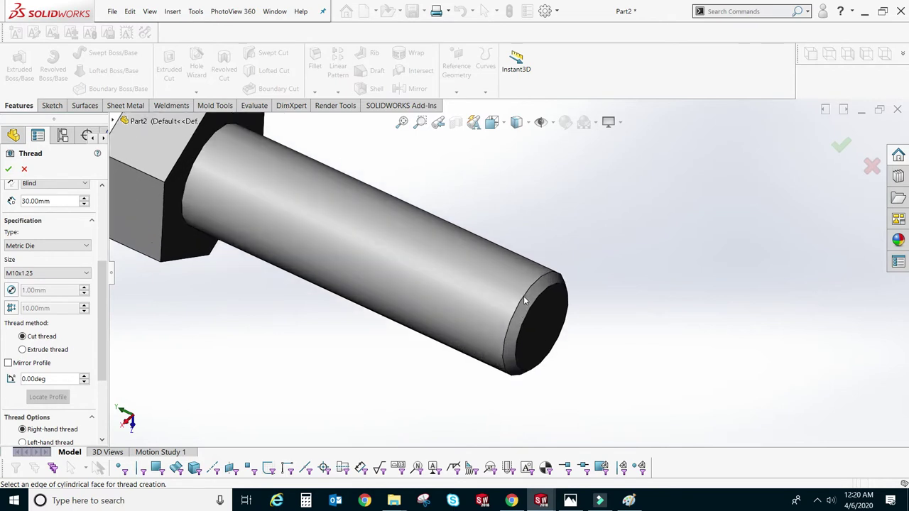
pyautogui.scroll(-2, 524, 295)
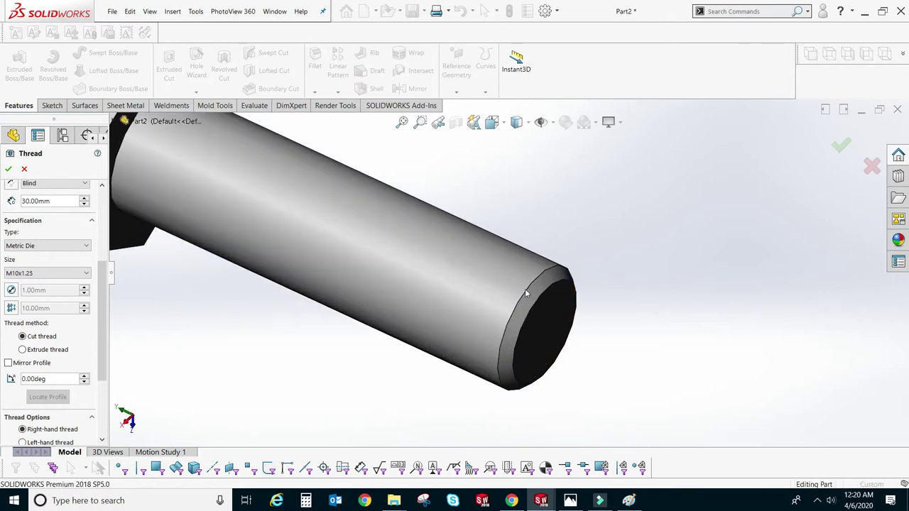
# Start the thread at the chamfered shaft end, set its length to 25 mm, and apply it
pyautogui.click(525, 290)
pyautogui.scroll(2, 525, 290)
pyautogui.scroll(2, 526, 301)
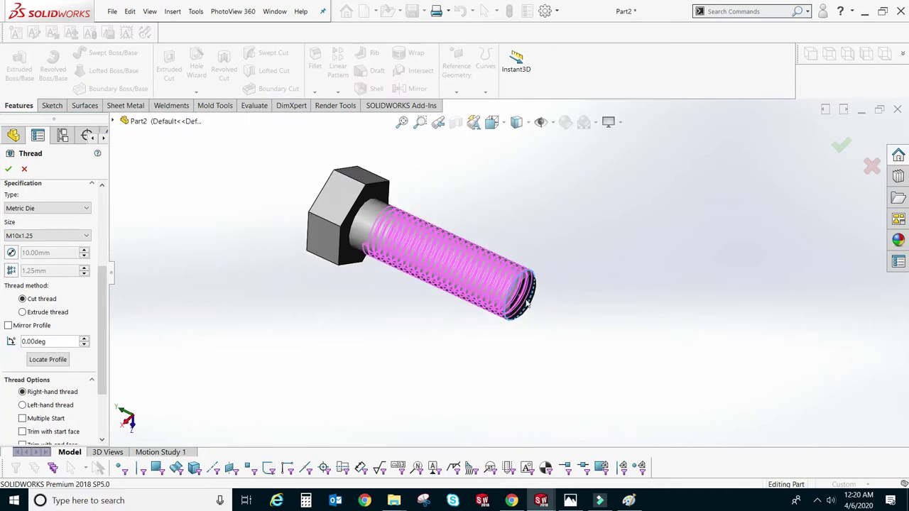
pyautogui.scroll(2, 103, 284)
pyautogui.scroll(2, 107, 255)
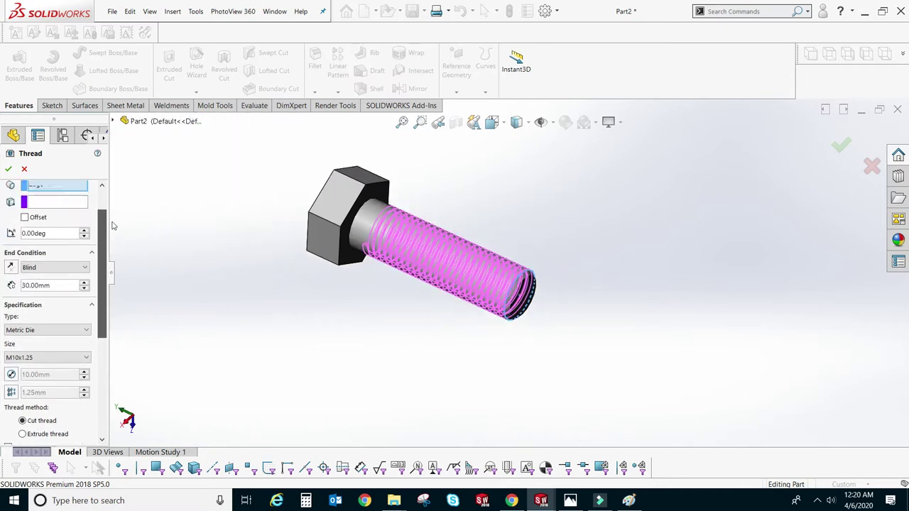
pyautogui.scroll(1, 112, 227)
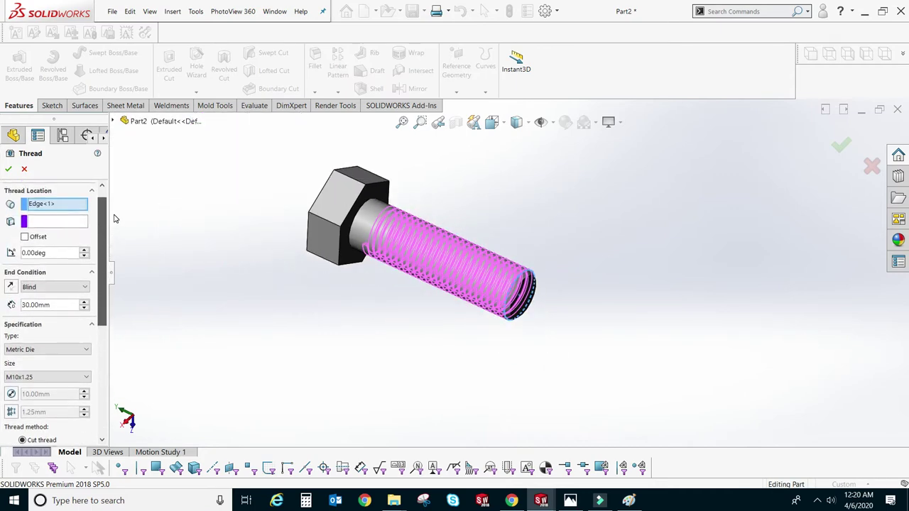
pyautogui.click(83, 303)
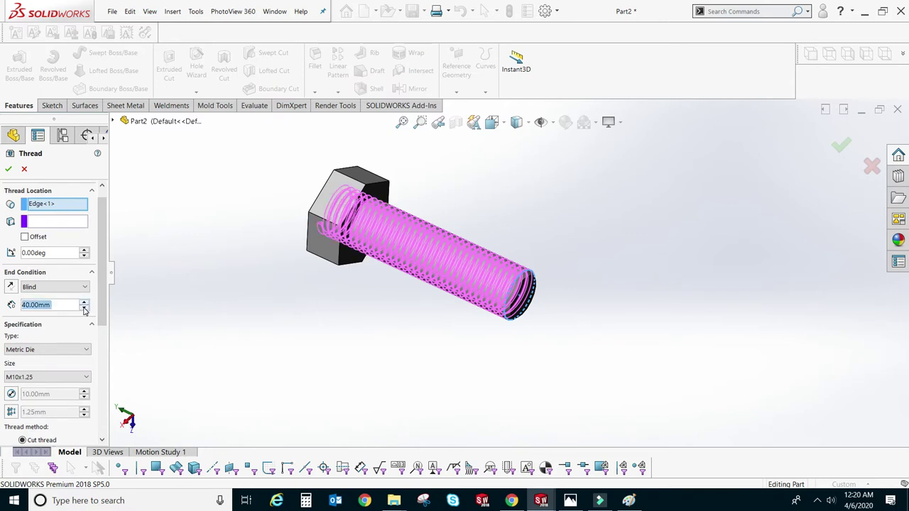
pyautogui.click(84, 309)
pyautogui.click(84, 309)
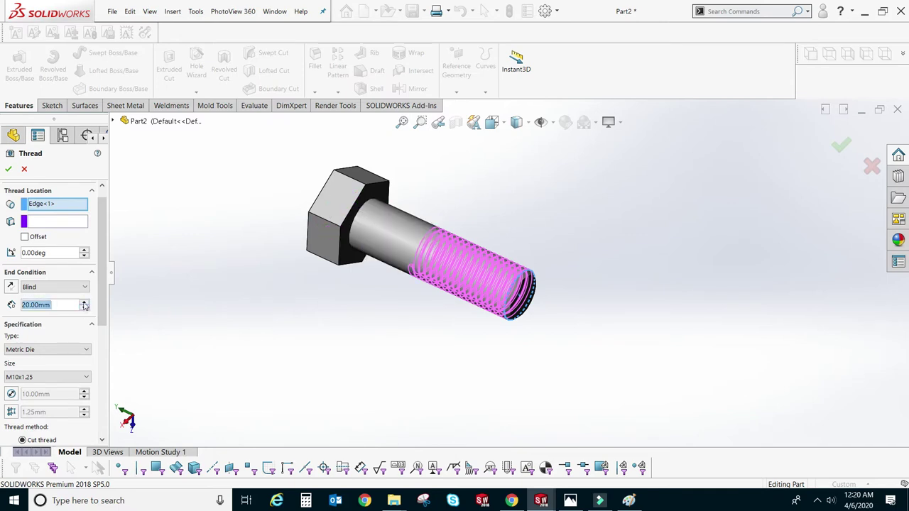
pyautogui.click(84, 302)
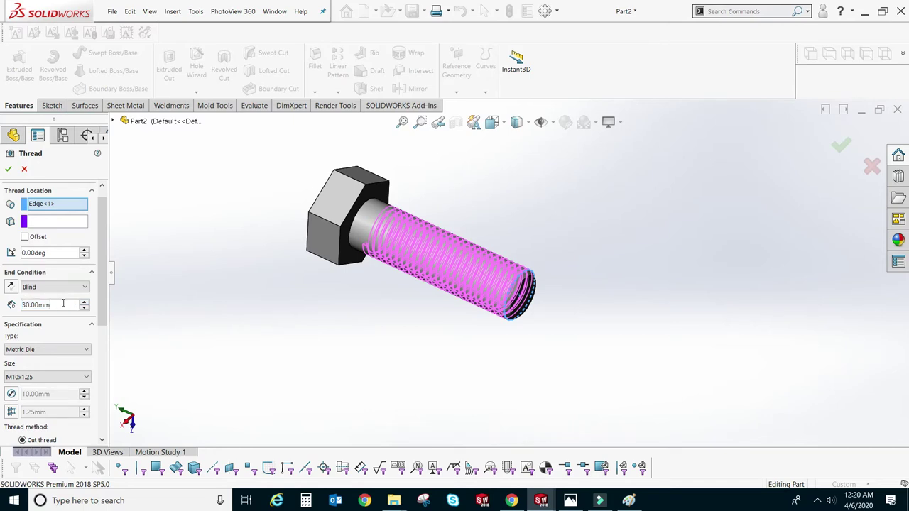
pyautogui.scroll(-1, 635, 438)
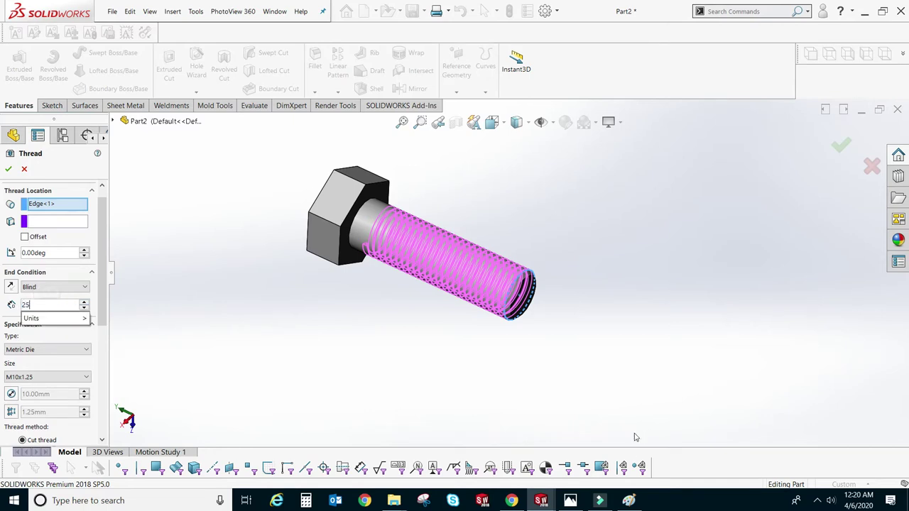
pyautogui.click(7, 170)
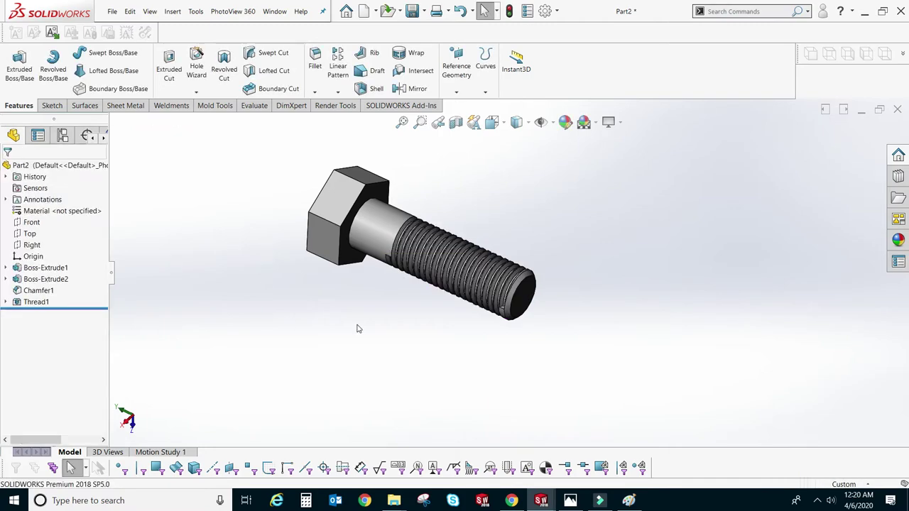
pyautogui.moveTo(479, 295); pyautogui.dragTo(462, 397, button='middle')
pyautogui.scroll(2, 485, 341)
pyautogui.scroll(1, 485, 341)
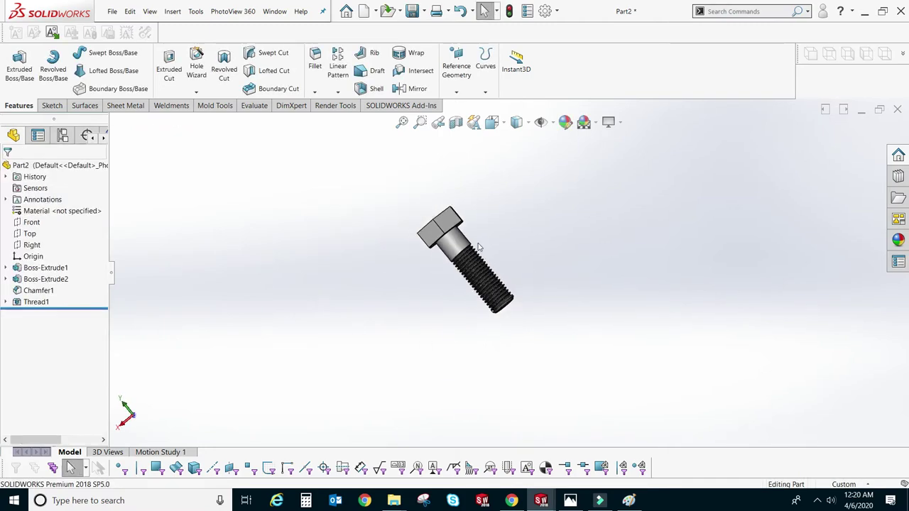
pyautogui.scroll(-5, 433, 269)
pyautogui.moveTo(433, 269)
pyautogui.mouseDown(button='middle')
pyautogui.moveTo(460, 332)
pyautogui.moveTo(432, 337)
pyautogui.moveTo(584, 284)
pyautogui.moveTo(620, 211)
pyautogui.moveTo(597, 218)
pyautogui.moveTo(491, 182)
pyautogui.moveTo(463, 289)
pyautogui.moveTo(439, 277)
pyautogui.moveTo(489, 258)
pyautogui.moveTo(409, 265)
pyautogui.moveTo(426, 329)
pyautogui.mouseUp(button='middle')
pyautogui.scroll(1, 490, 208)
pyautogui.scroll(1, 489, 211)
pyautogui.scroll(1, 447, 392)
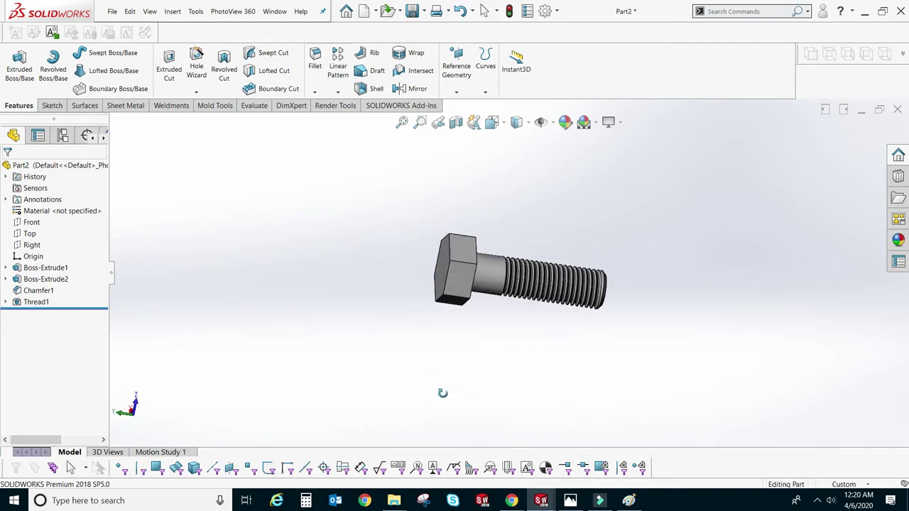
pyautogui.press('Escape')
# Select the Right plane and view it Normal To with Ctrl+8, showing the bolt side-on
pyautogui.click(31, 222)
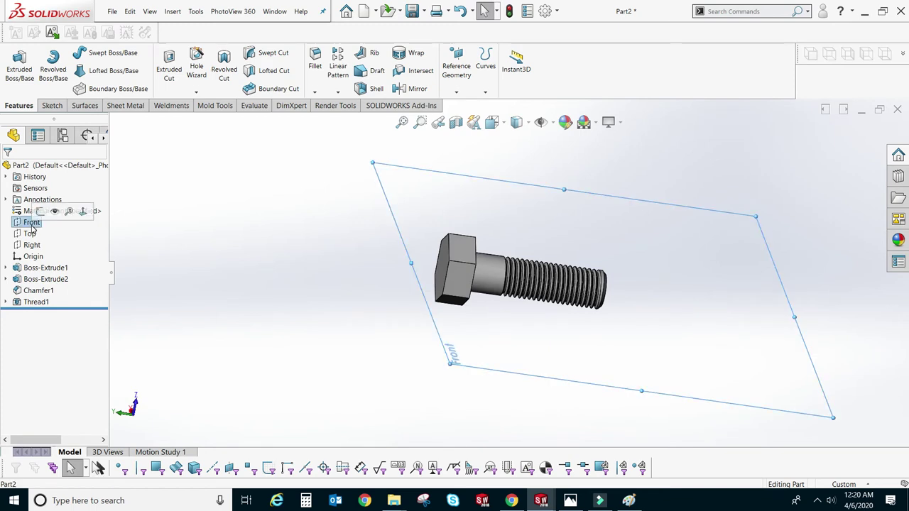
pyautogui.moveTo(445, 293)
pyautogui.mouseDown(button='middle')
pyautogui.moveTo(542, 313)
pyautogui.moveTo(159, 253)
pyautogui.mouseUp(button='middle')
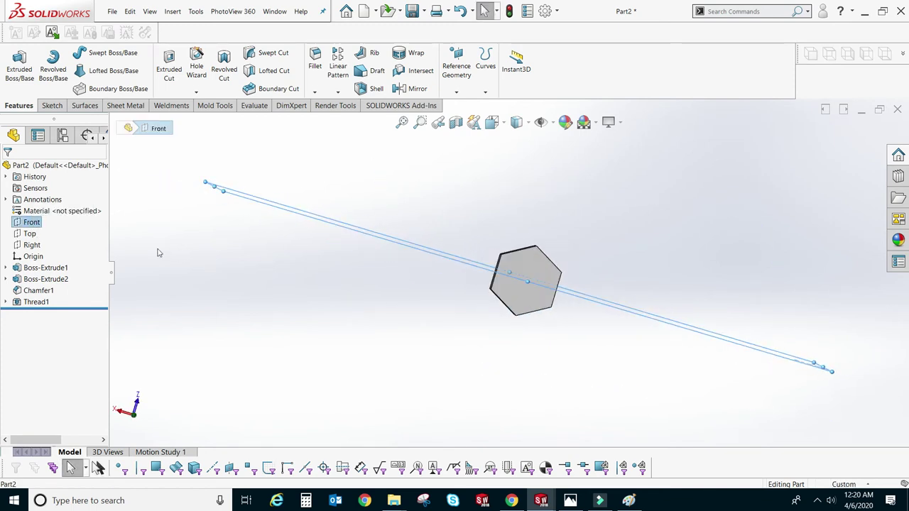
pyautogui.click(32, 246)
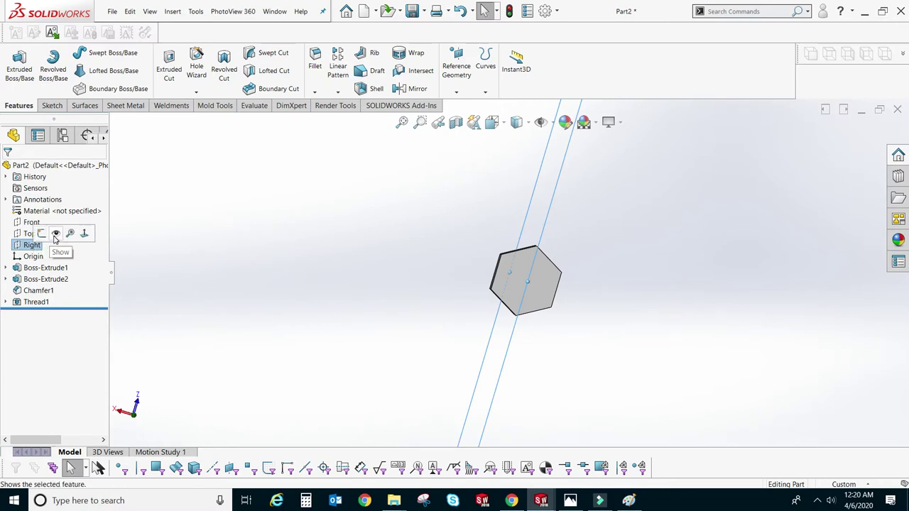
pyautogui.hotkey('ctrl', '8')
pyautogui.click(603, 277)
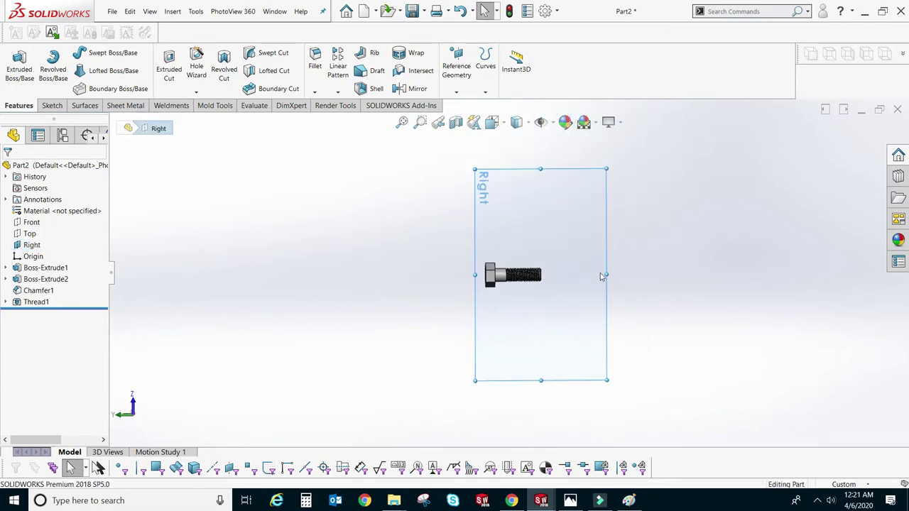
pyautogui.click(431, 204)
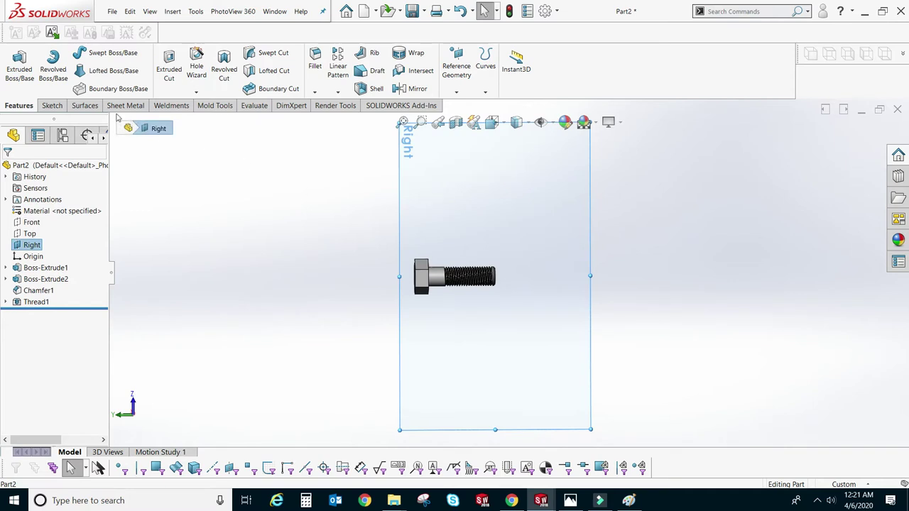
# Start a revolved-cut sketch on the Right plane and zoom in on the bolt
pyautogui.click(225, 67)
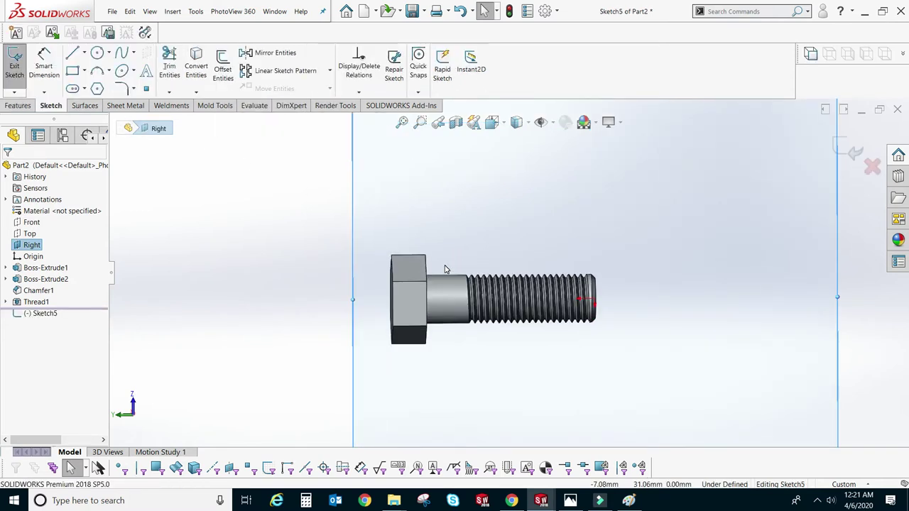
pyautogui.scroll(-5, 559, 181)
pyautogui.scroll(2, 518, 180)
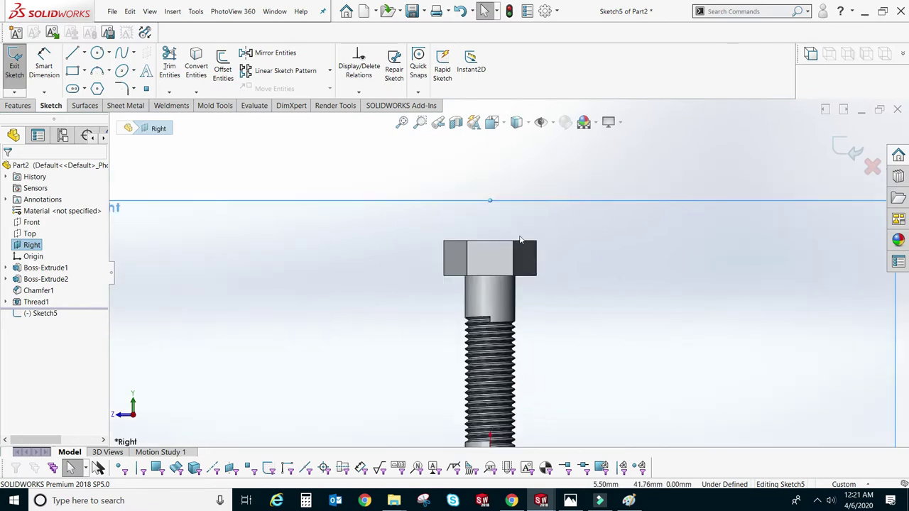
pyautogui.scroll(1, 497, 213)
pyautogui.scroll(-1, 507, 288)
pyautogui.scroll(1, 507, 287)
pyautogui.scroll(1, 507, 287)
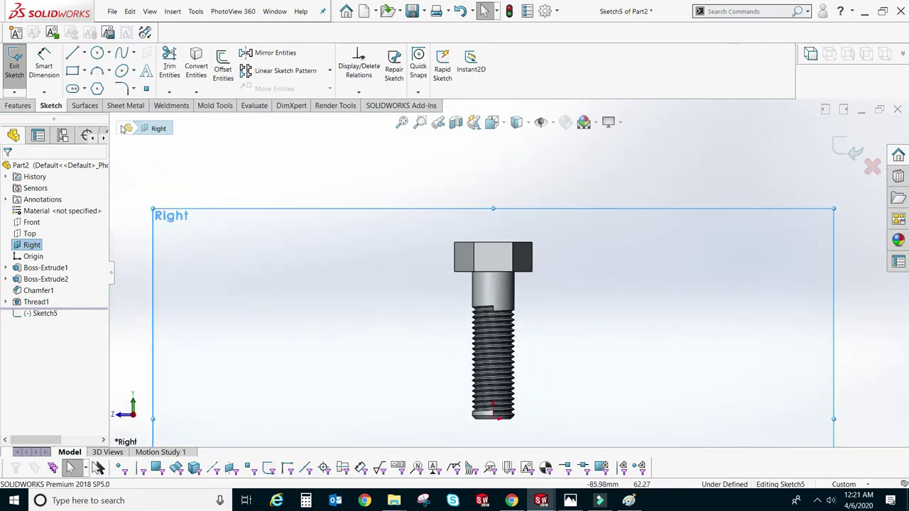
pyautogui.scroll(1, 507, 287)
# Draw a vertical centerline along the bolt axis from the shaft end to above the head, then return to Line
pyautogui.click(83, 54)
pyautogui.click(96, 79)
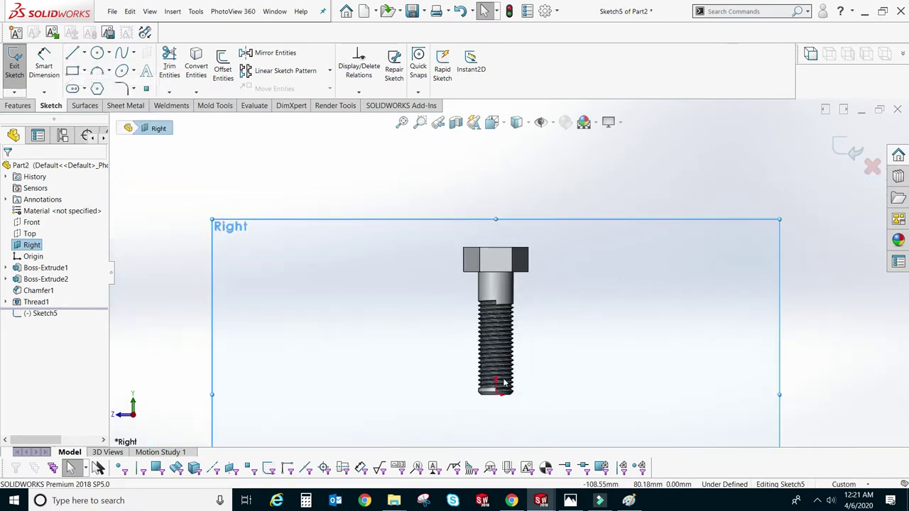
pyautogui.click(497, 393)
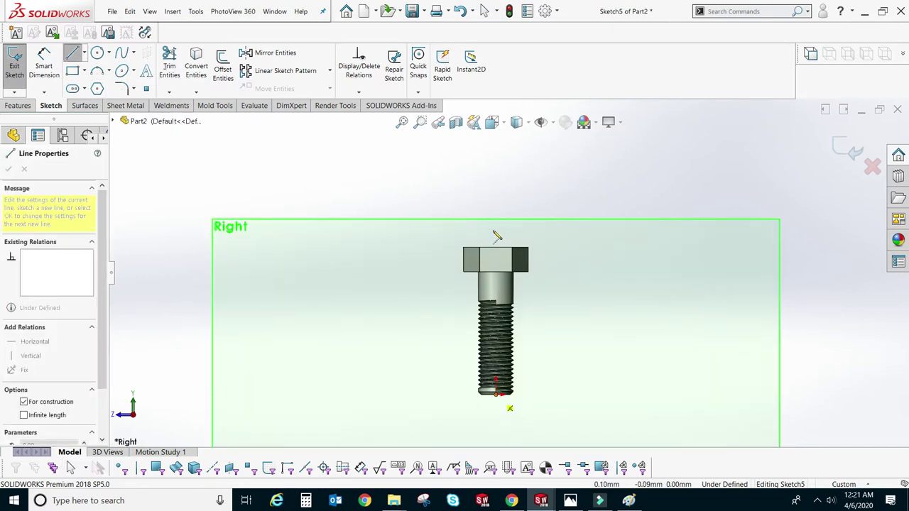
pyautogui.click(497, 215)
pyautogui.scroll(-3, 497, 227)
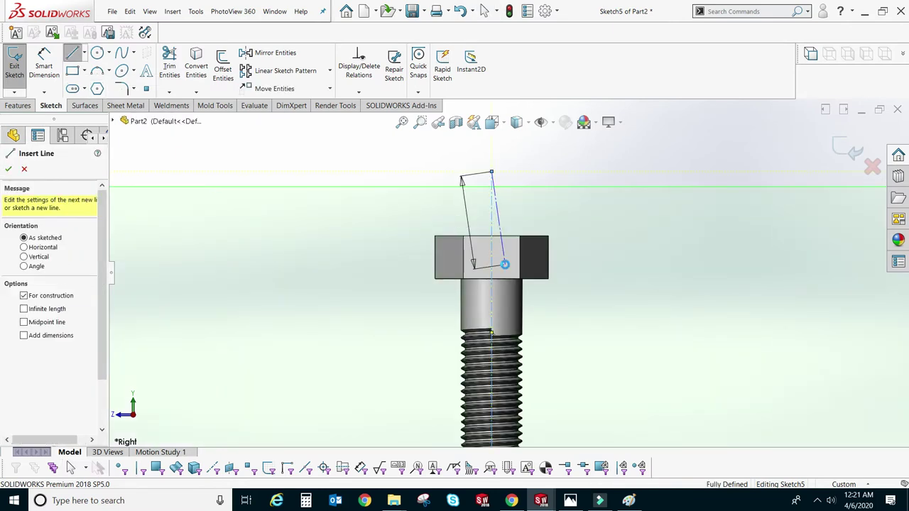
pyautogui.press('Escape')
pyautogui.scroll(-3, 419, 204)
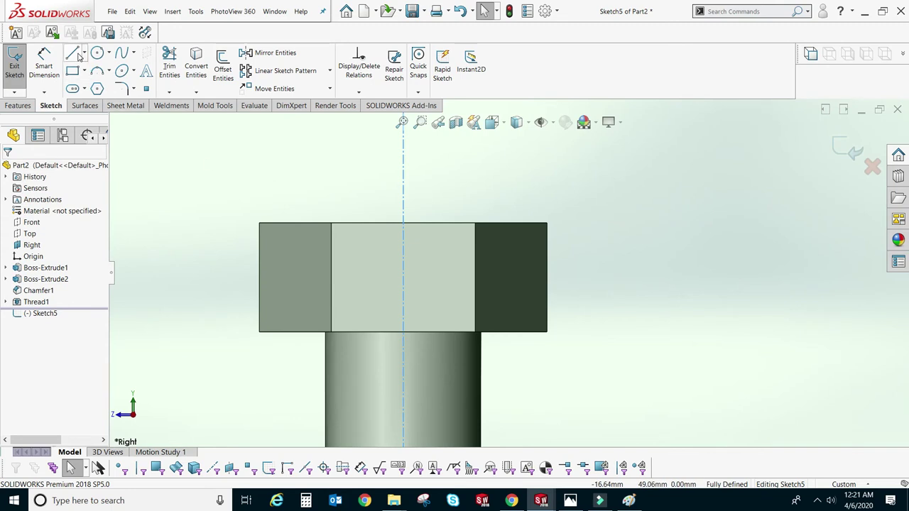
pyautogui.press('l')
pyautogui.scroll(-2, 538, 242)
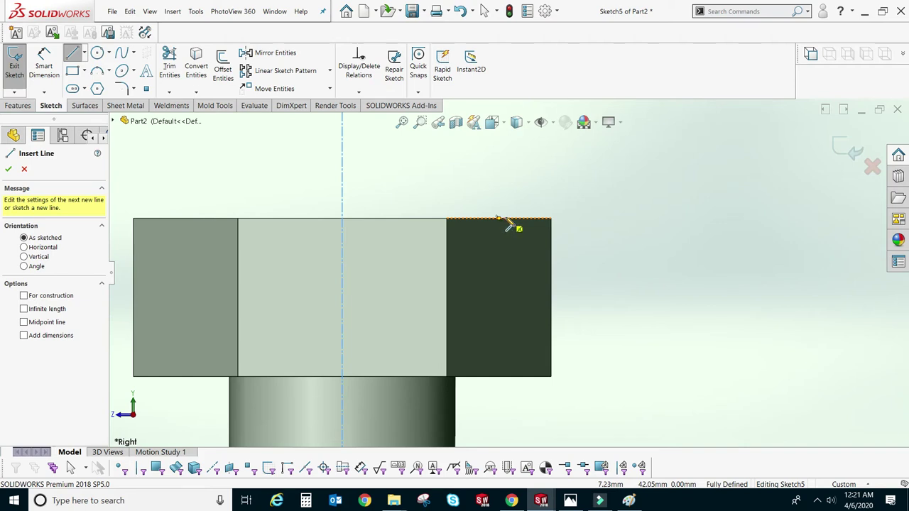
# Draw lines along the head's top edge to the top-right corner and down its right edge
pyautogui.click(498, 217)
pyautogui.click(551, 219)
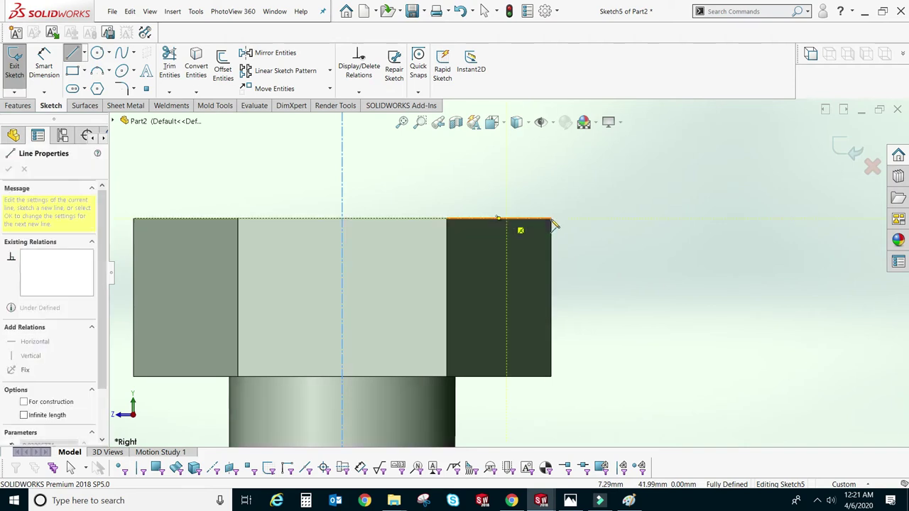
pyautogui.click(551, 248)
pyautogui.press('Escape')
pyautogui.press('Escape')
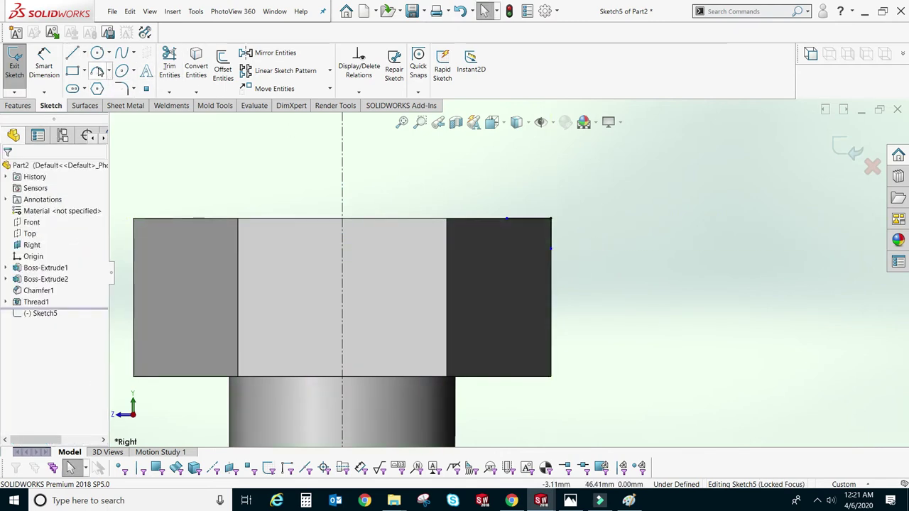
# Join the two lines with a three-point arc across the head's top-right corner
pyautogui.click(98, 71)
pyautogui.click(507, 220)
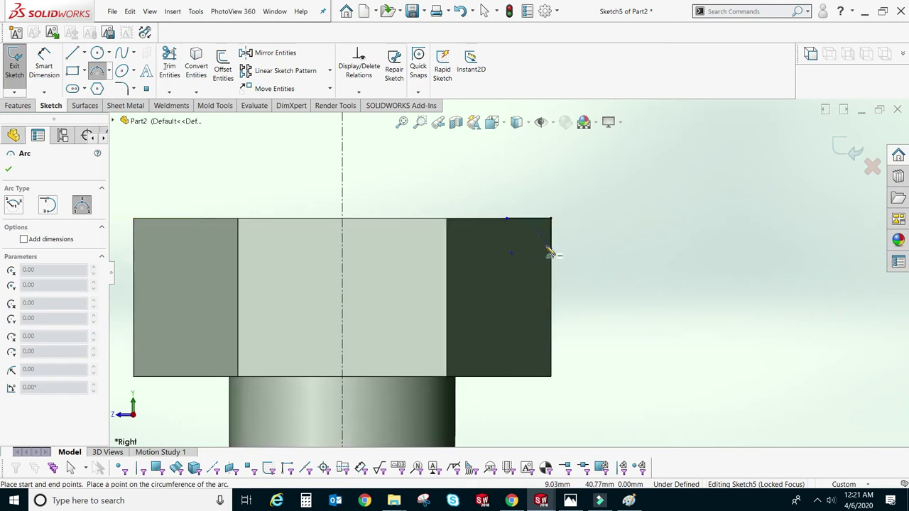
pyautogui.click(551, 249)
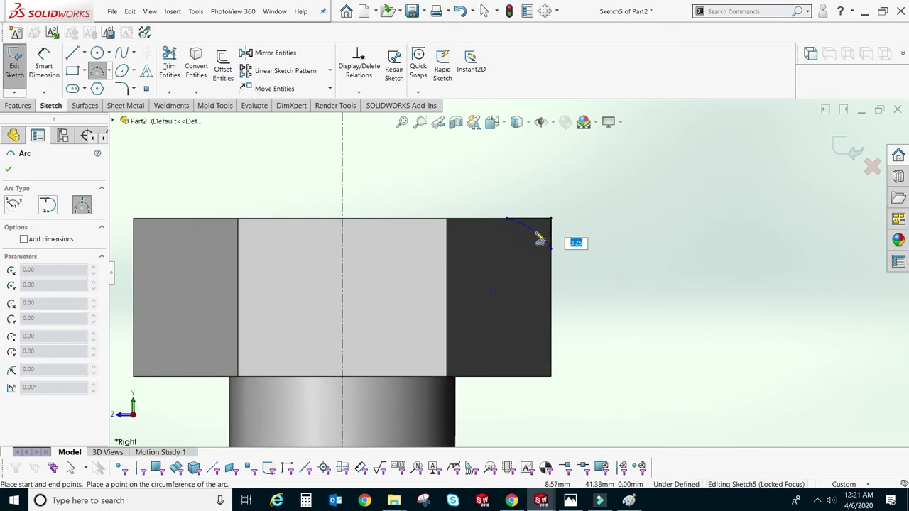
pyautogui.click(540, 241)
pyautogui.press('Escape')
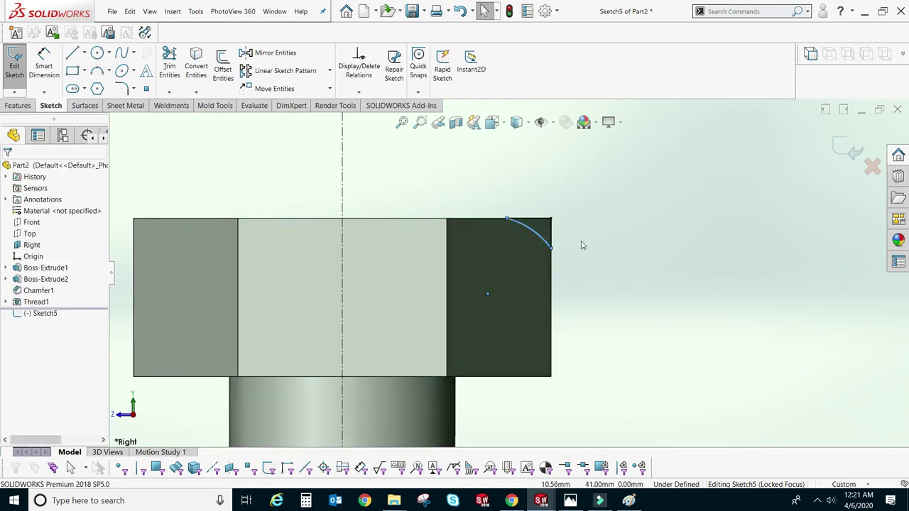
pyautogui.scroll(-2, 536, 235)
pyautogui.scroll(-1, 526, 256)
pyautogui.scroll(-1, 519, 277)
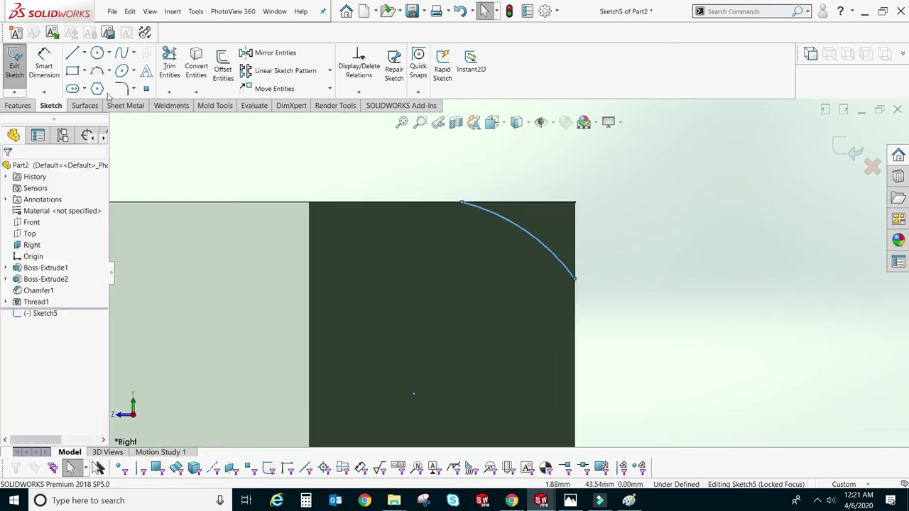
# Dimension the short vertical line at 1.20 and the short top line at 2.50
pyautogui.click(44, 63)
pyautogui.click(576, 238)
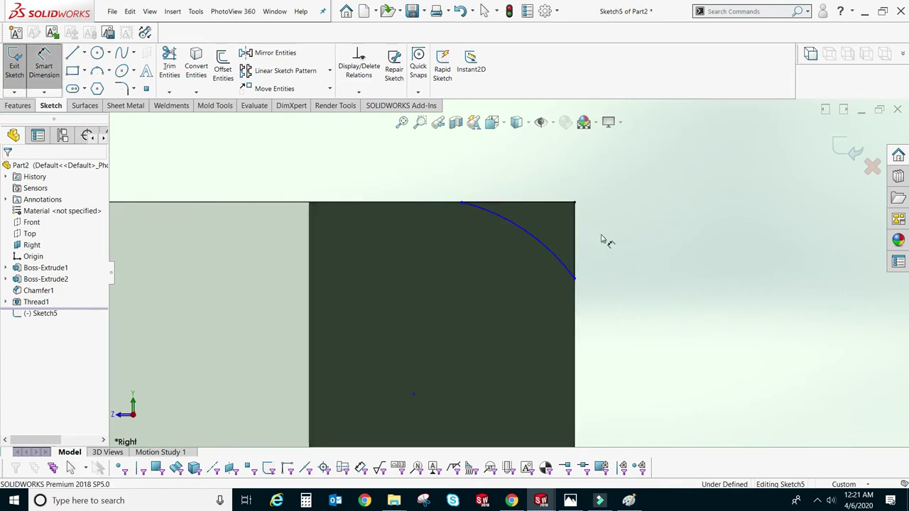
pyautogui.click(687, 252)
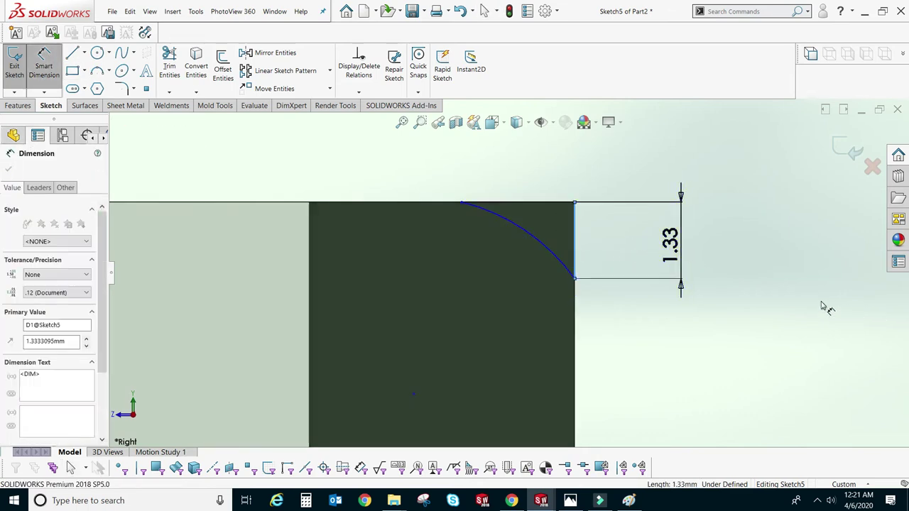
pyautogui.write('1.2')
pyautogui.press('Return')
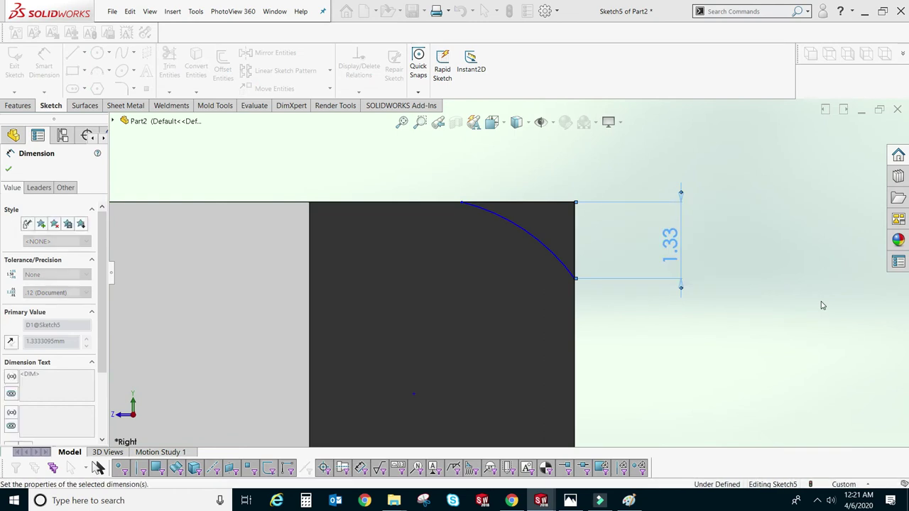
pyautogui.click(649, 249)
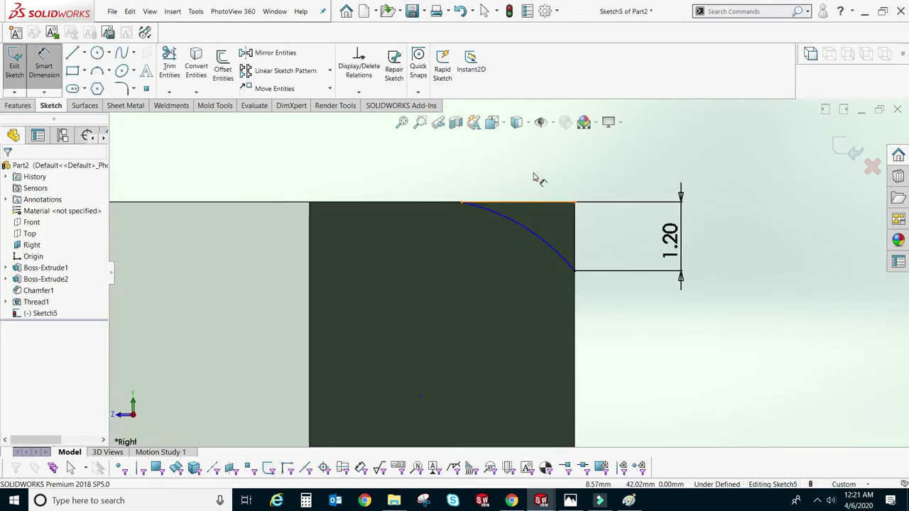
pyautogui.click(525, 202)
pyautogui.click(522, 164)
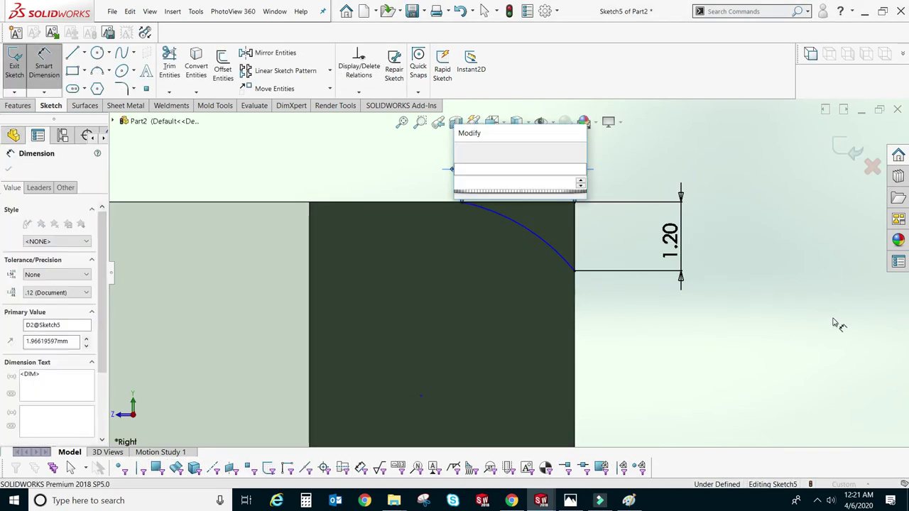
pyautogui.write('2.5')
pyautogui.press('Return')
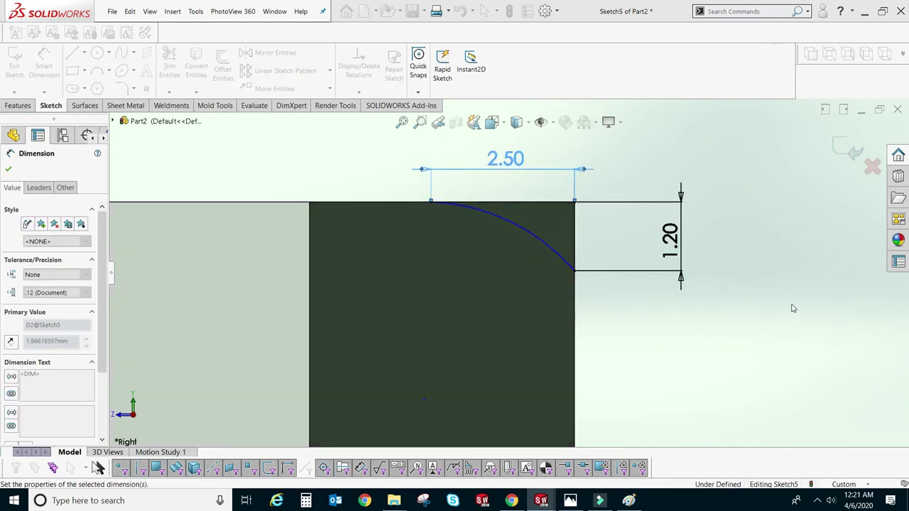
# Give the corner arc a 4.00 radius and change the vertical depth from 1.20 to 1.00
pyautogui.scroll(2, 516, 268)
pyautogui.scroll(-2, 509, 257)
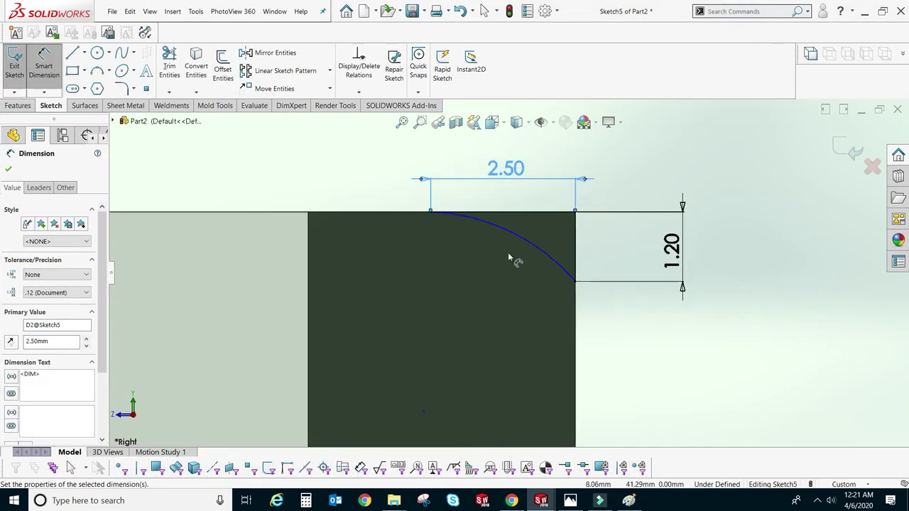
pyautogui.click(519, 242)
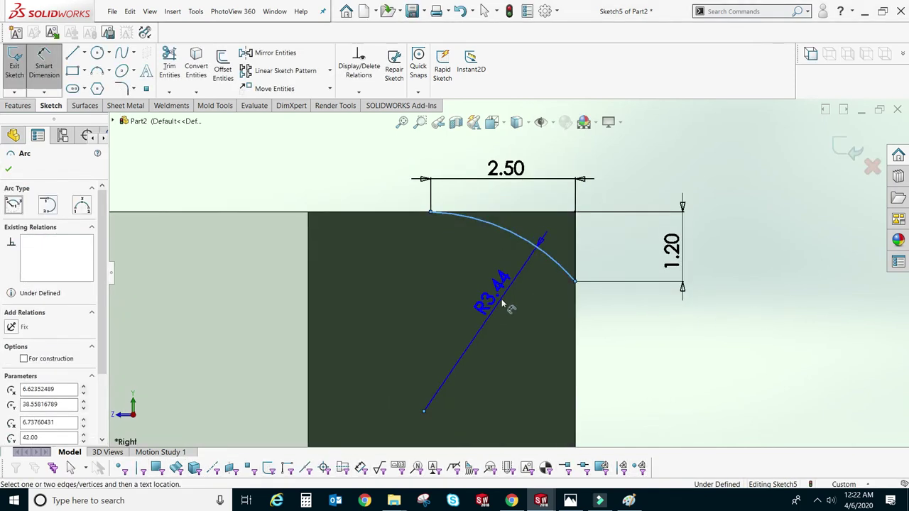
pyautogui.click(497, 299)
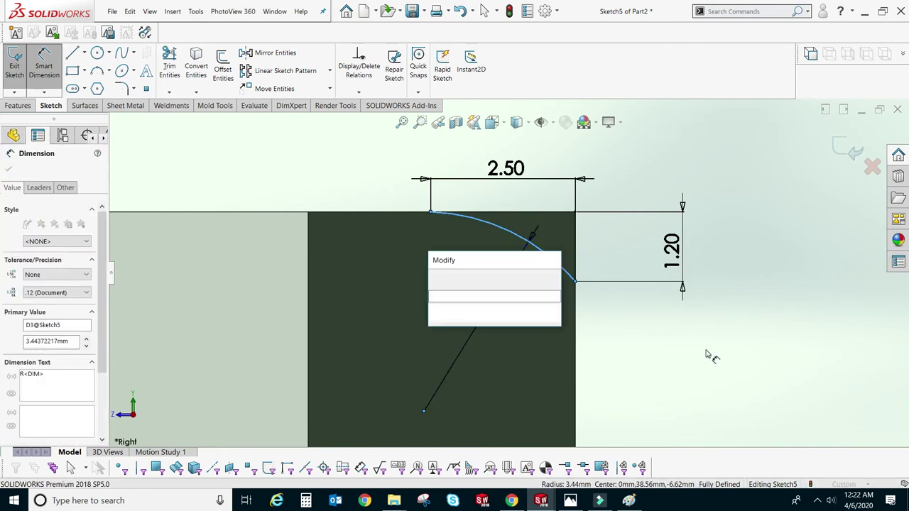
pyautogui.write('4')
pyautogui.press('Return')
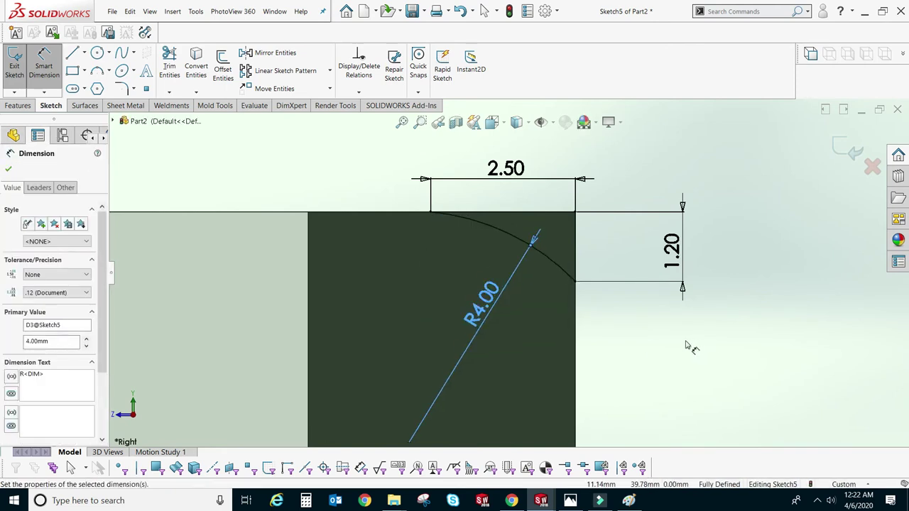
pyautogui.click(699, 312)
pyautogui.doubleClick(671, 249)
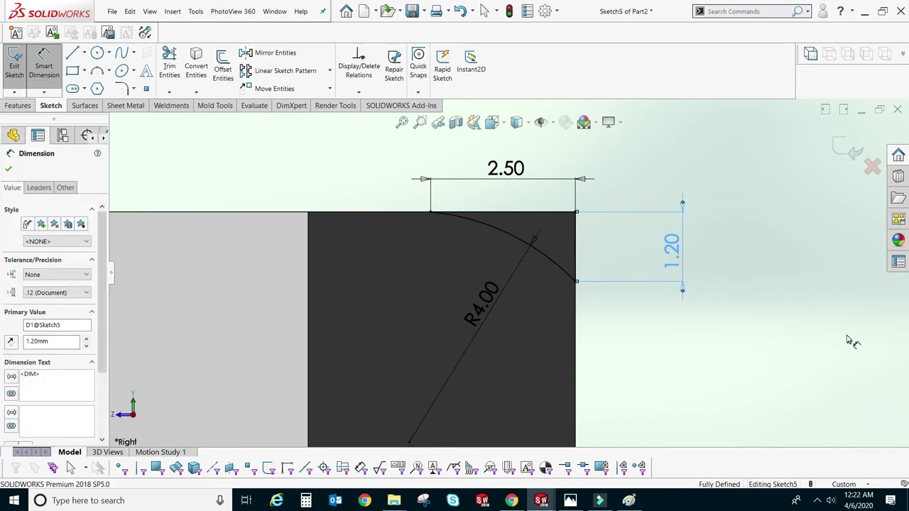
pyautogui.write('1')
pyautogui.press('Return')
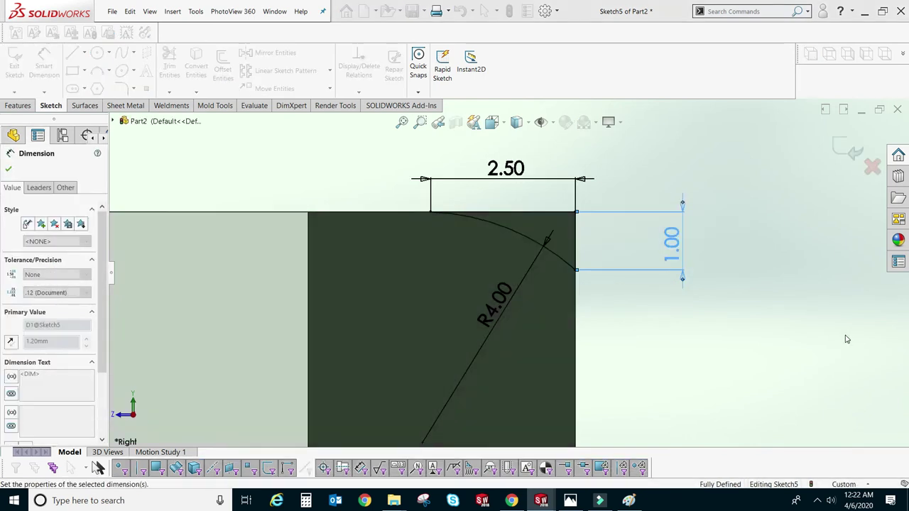
pyautogui.click(739, 320)
pyautogui.scroll(2, 739, 320)
pyautogui.scroll(1, 738, 319)
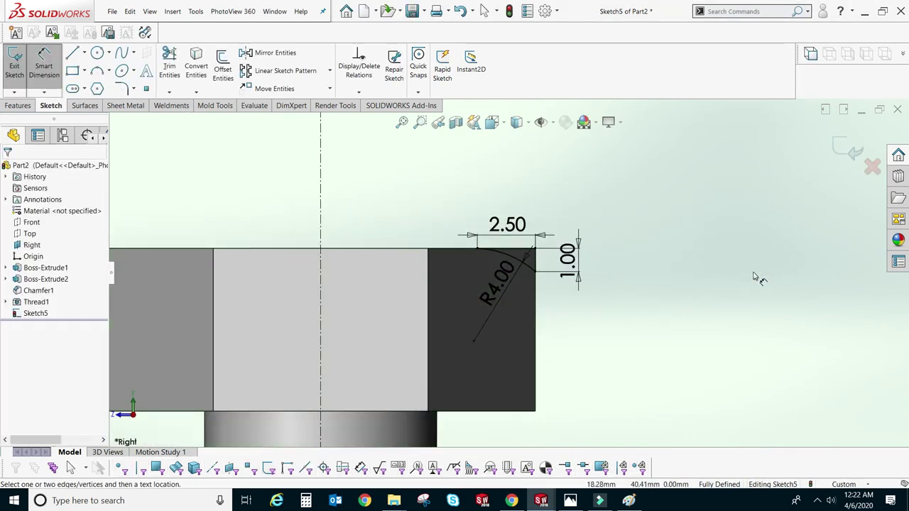
# Revolve-cut the corner profile 360° around the centerline, checking the preview and the rounded head
pyautogui.click(850, 156)
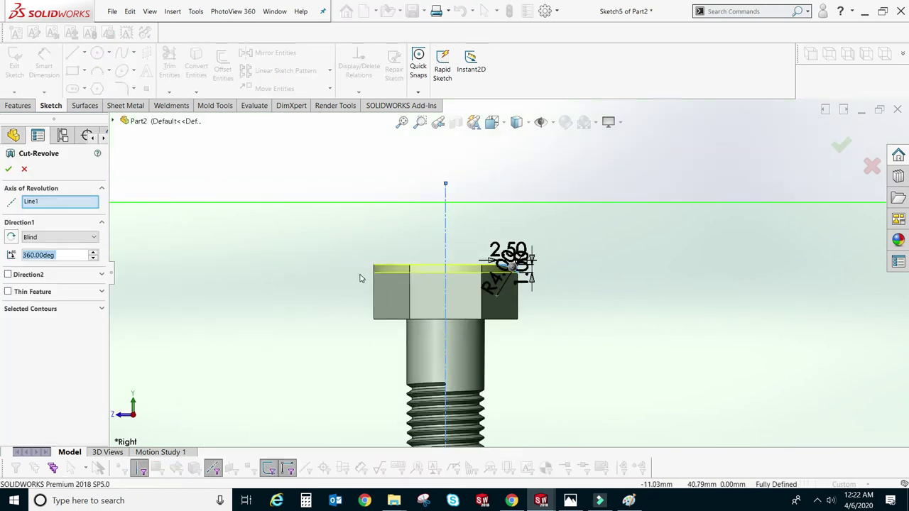
pyautogui.moveTo(360, 278)
pyautogui.mouseDown(button='middle')
pyautogui.moveTo(319, 367)
pyautogui.moveTo(329, 426)
pyautogui.moveTo(343, 362)
pyautogui.moveTo(324, 358)
pyautogui.mouseUp(button='middle')
pyautogui.click(6, 169)
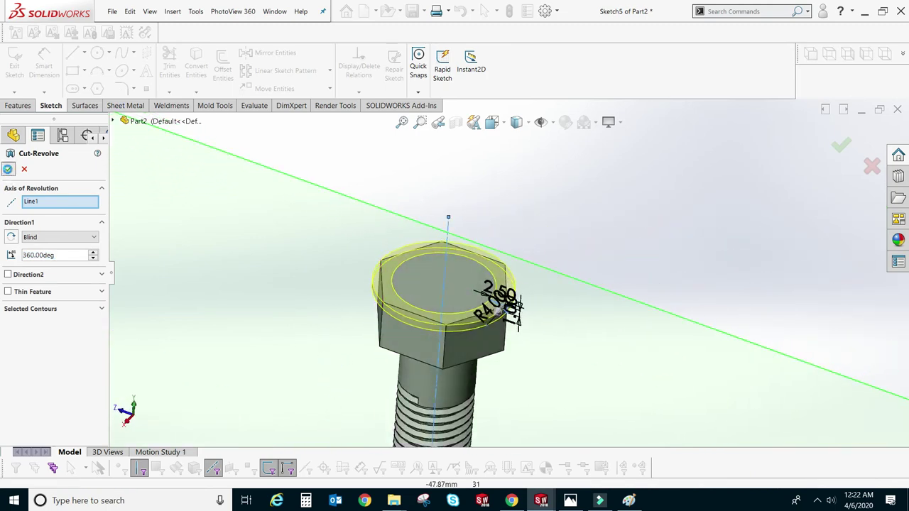
pyautogui.scroll(5, 536, 319)
pyautogui.moveTo(536, 318)
pyautogui.mouseDown(button='middle')
pyautogui.moveTo(590, 205)
pyautogui.moveTo(497, 291)
pyautogui.moveTo(582, 264)
pyautogui.moveTo(737, 248)
pyautogui.mouseUp(button='middle')
pyautogui.scroll(3, 497, 291)
# Select the Right plane, view it face-on, and hide it
pyautogui.click(624, 248)
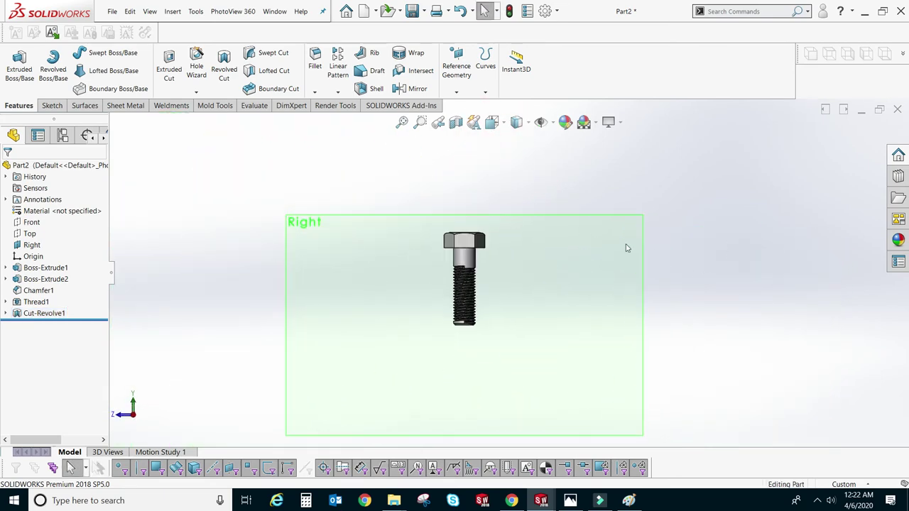
pyautogui.hotkey('ctrl', '8')
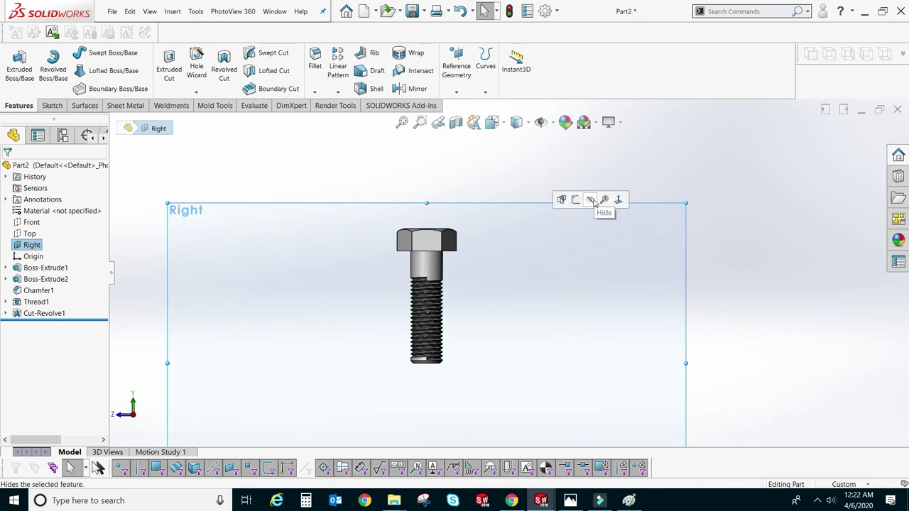
pyautogui.click(591, 201)
# Orbit the finished bolt to inspect the rounded hex head corners from several angles
pyautogui.moveTo(594, 204)
pyautogui.mouseDown(button='middle')
pyautogui.moveTo(510, 282)
pyautogui.moveTo(363, 317)
pyautogui.moveTo(325, 197)
pyautogui.moveTo(408, 163)
pyautogui.moveTo(612, 208)
pyautogui.moveTo(632, 306)
pyautogui.moveTo(627, 384)
pyautogui.mouseUp(button='middle')
pyautogui.scroll(-5, 495, 303)
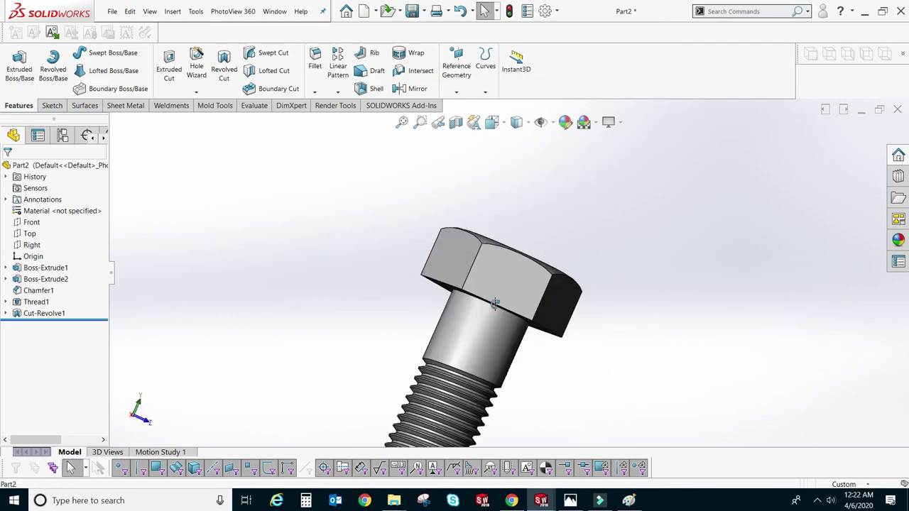
pyautogui.moveTo(495, 303)
pyautogui.mouseDown(button='middle')
pyautogui.moveTo(416, 320)
pyautogui.moveTo(452, 219)
pyautogui.moveTo(623, 215)
pyautogui.mouseUp(button='middle')
pyautogui.scroll(3, 489, 308)
pyautogui.scroll(-4, 445, 241)
pyautogui.moveTo(445, 241)
pyautogui.mouseDown(button='middle')
pyautogui.moveTo(372, 300)
pyautogui.moveTo(432, 362)
pyautogui.mouseUp(button='middle')
pyautogui.scroll(3, 447, 334)
pyautogui.scroll(-2, 454, 267)
pyautogui.scroll(-1, 445, 184)
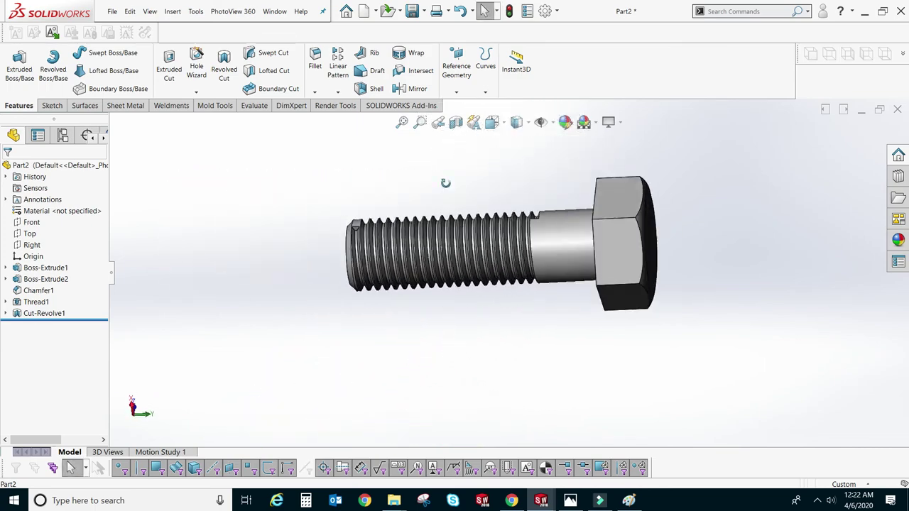
pyautogui.moveTo(445, 183)
pyautogui.mouseDown(button='middle')
pyautogui.moveTo(455, 149)
pyautogui.moveTo(541, 346)
pyautogui.moveTo(473, 329)
pyautogui.moveTo(499, 201)
pyautogui.moveTo(528, 286)
pyautogui.mouseUp(button='middle')
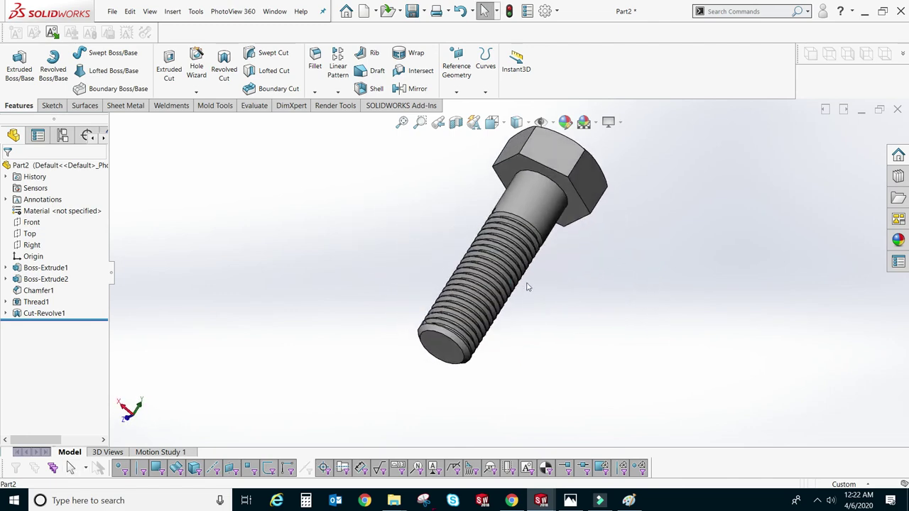
pyautogui.moveTo(523, 235)
pyautogui.mouseDown(button='middle')
pyautogui.moveTo(462, 182)
pyautogui.moveTo(443, 259)
pyautogui.moveTo(470, 248)
pyautogui.mouseUp(button='middle')
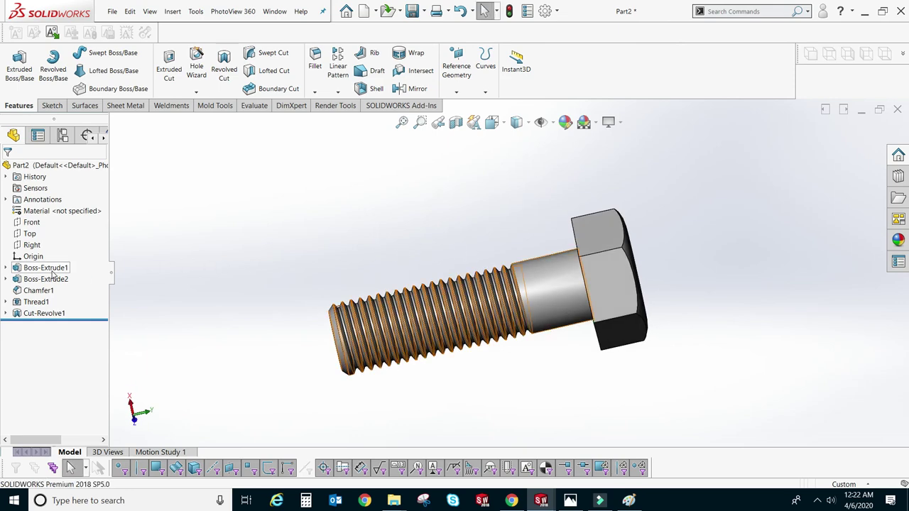
pyautogui.click(38, 291)
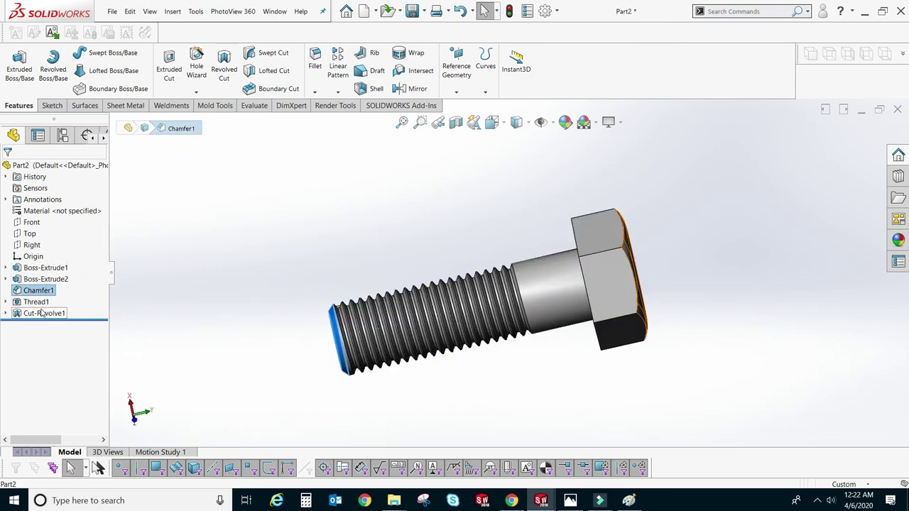
pyautogui.click(35, 302)
pyautogui.click(42, 314)
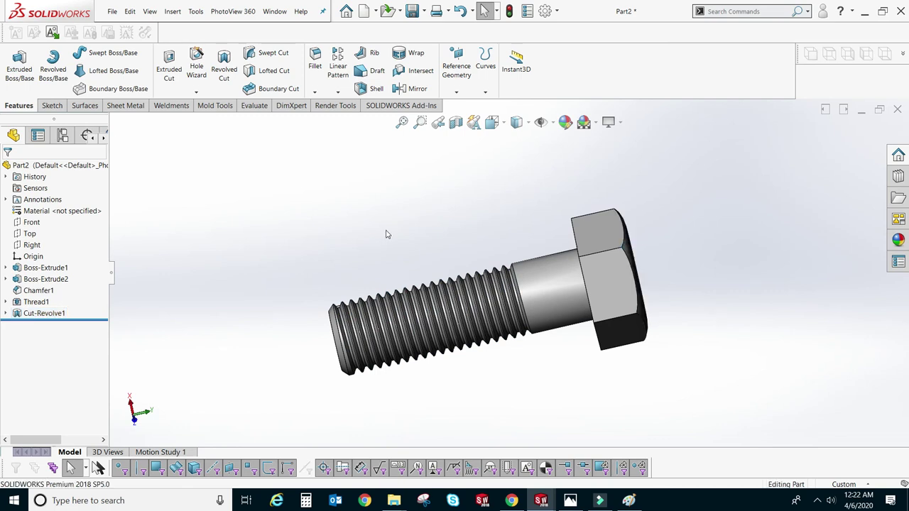
pyautogui.scroll(3, 386, 234)
pyautogui.hotkey('ctrl', '8')
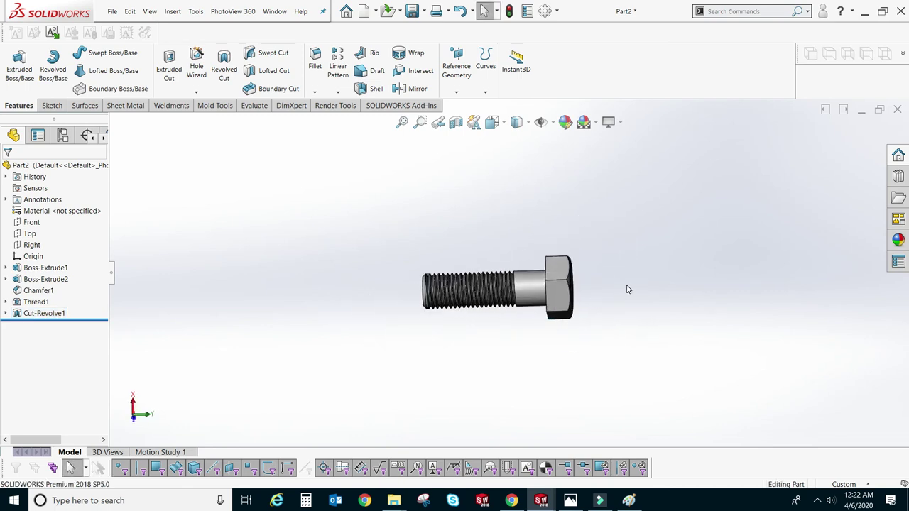
pyautogui.scroll(-3, 515, 303)
pyautogui.scroll(-2, 515, 303)
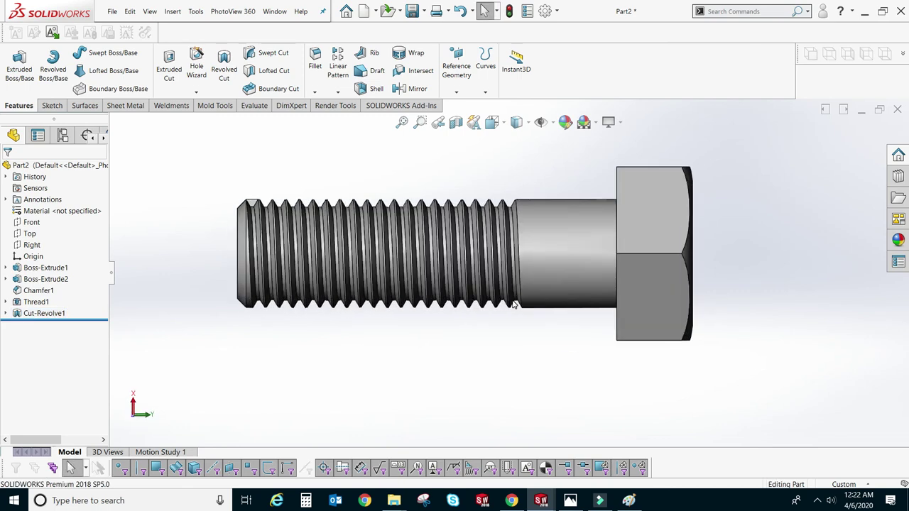
pyautogui.scroll(-2, 390, 197)
pyautogui.scroll(-3, 426, 260)
pyautogui.scroll(-2, 428, 263)
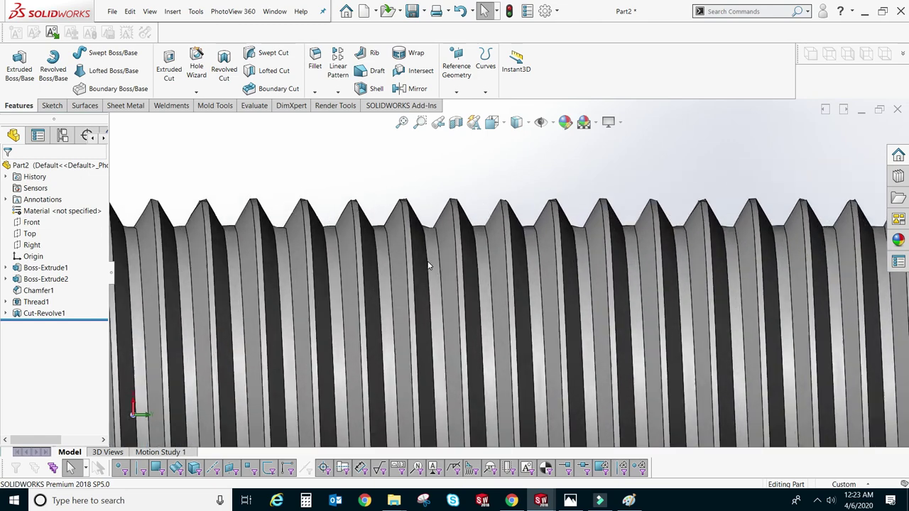
pyautogui.scroll(4, 559, 288)
pyautogui.scroll(3, 557, 287)
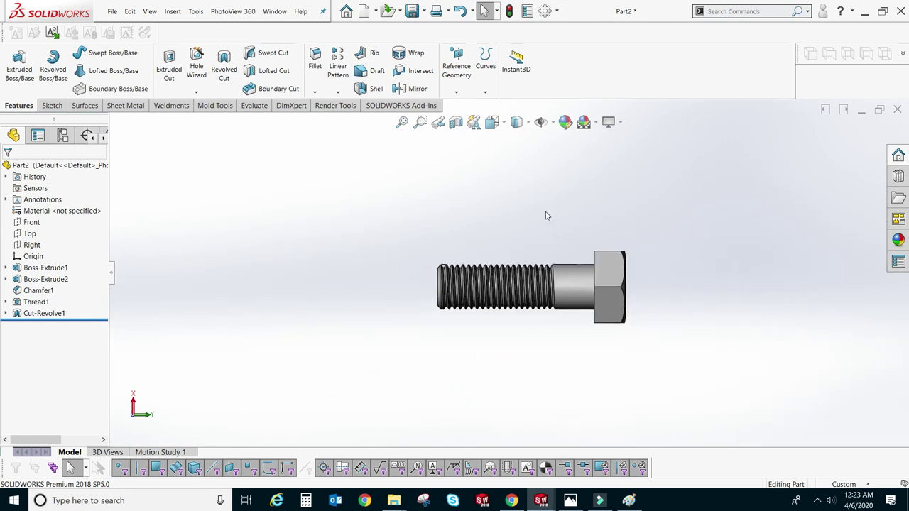
pyautogui.click(600, 501)
pyautogui.click(600, 502)
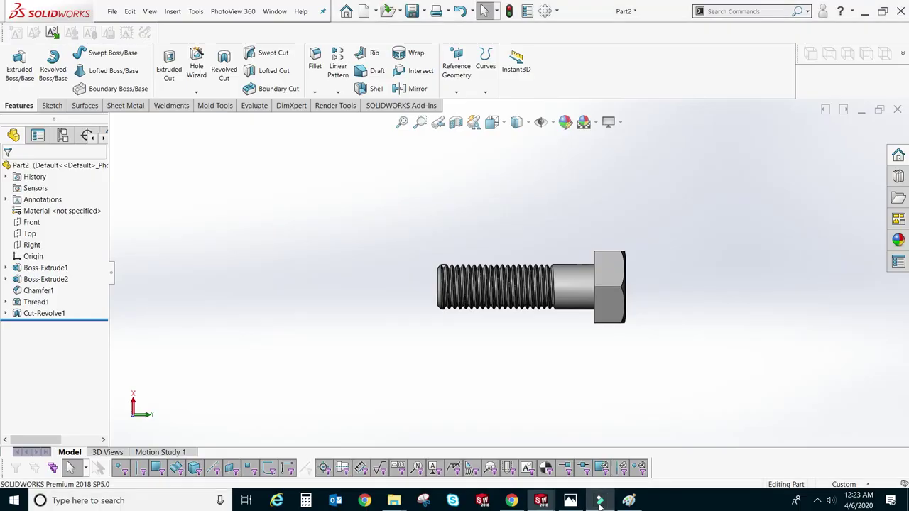
pyautogui.click(816, 502)
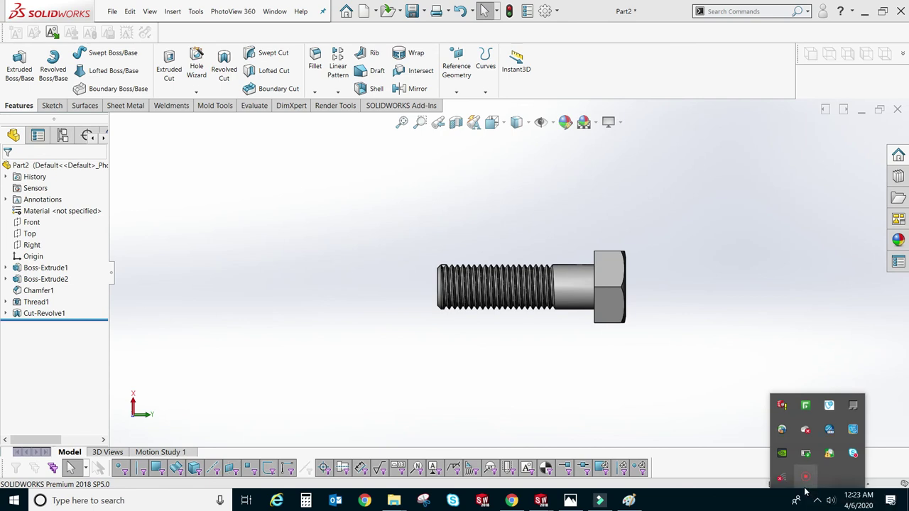
pyautogui.click(805, 477)
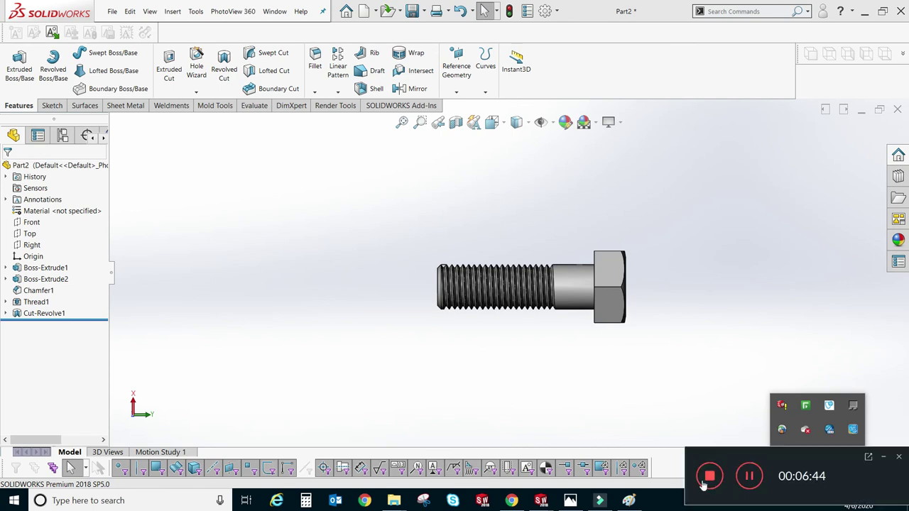